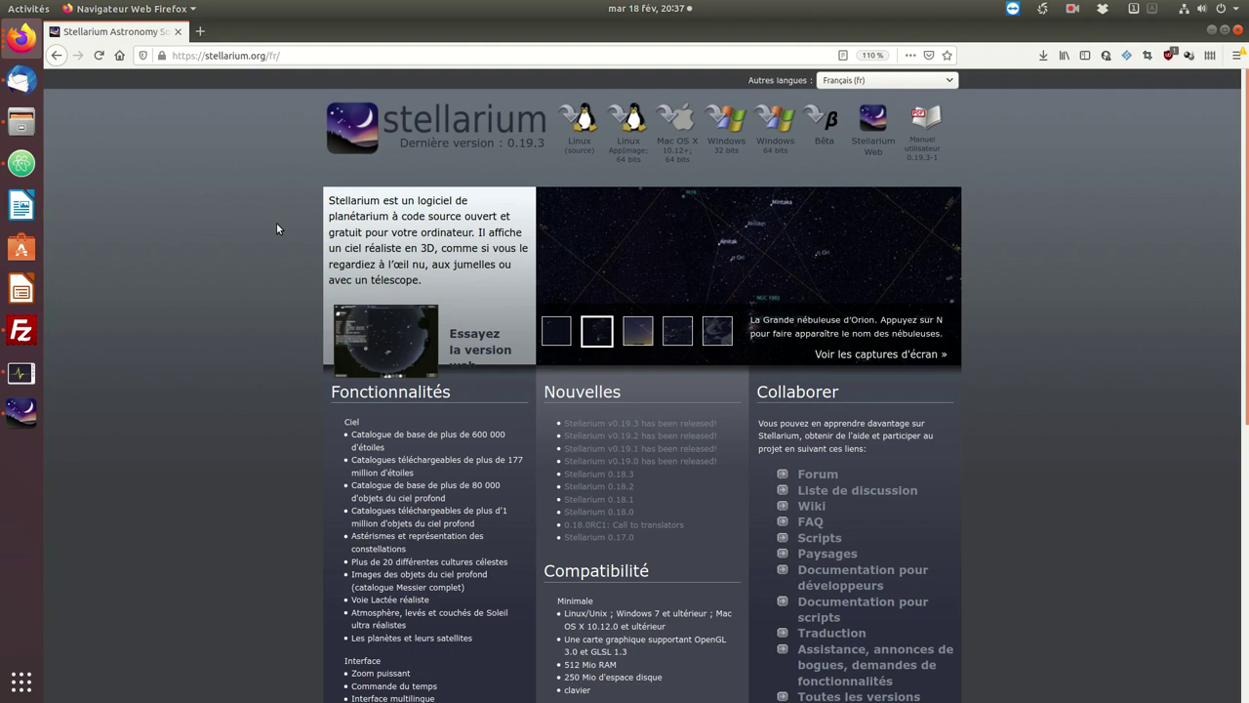
Switch to Stellarium and look over its location, date, time and display controls
click(22, 414)
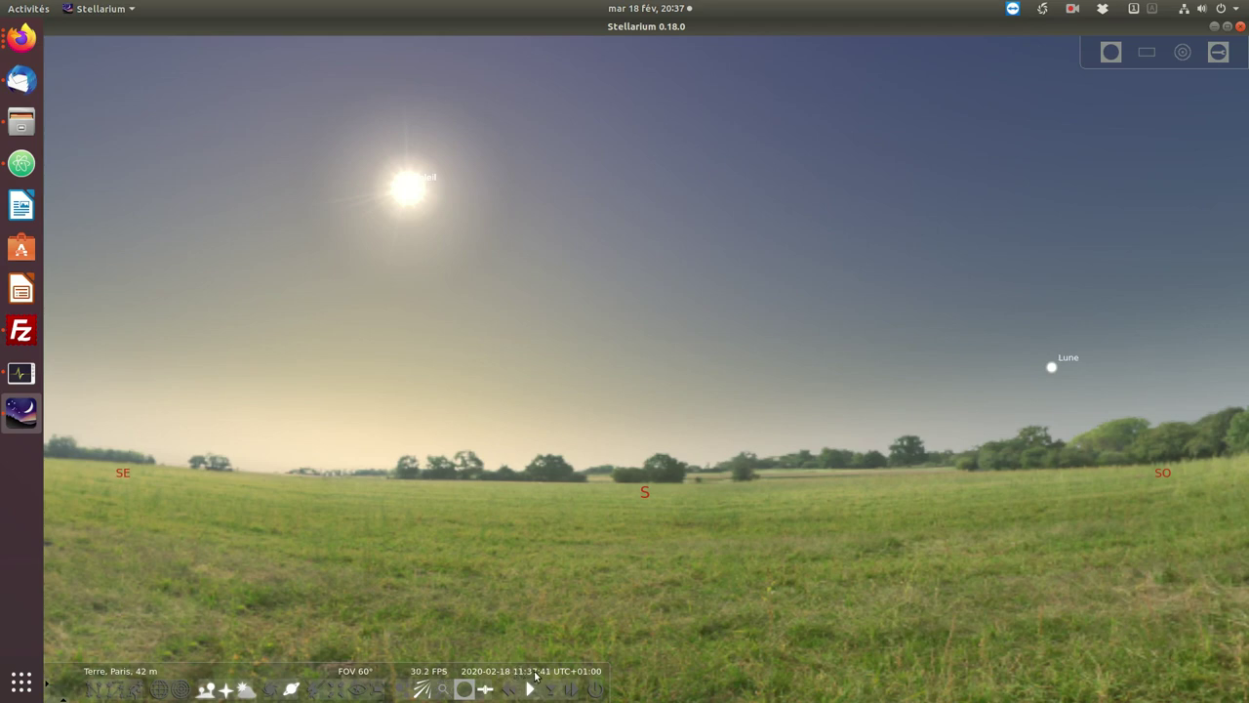
mouse_move(534, 677)
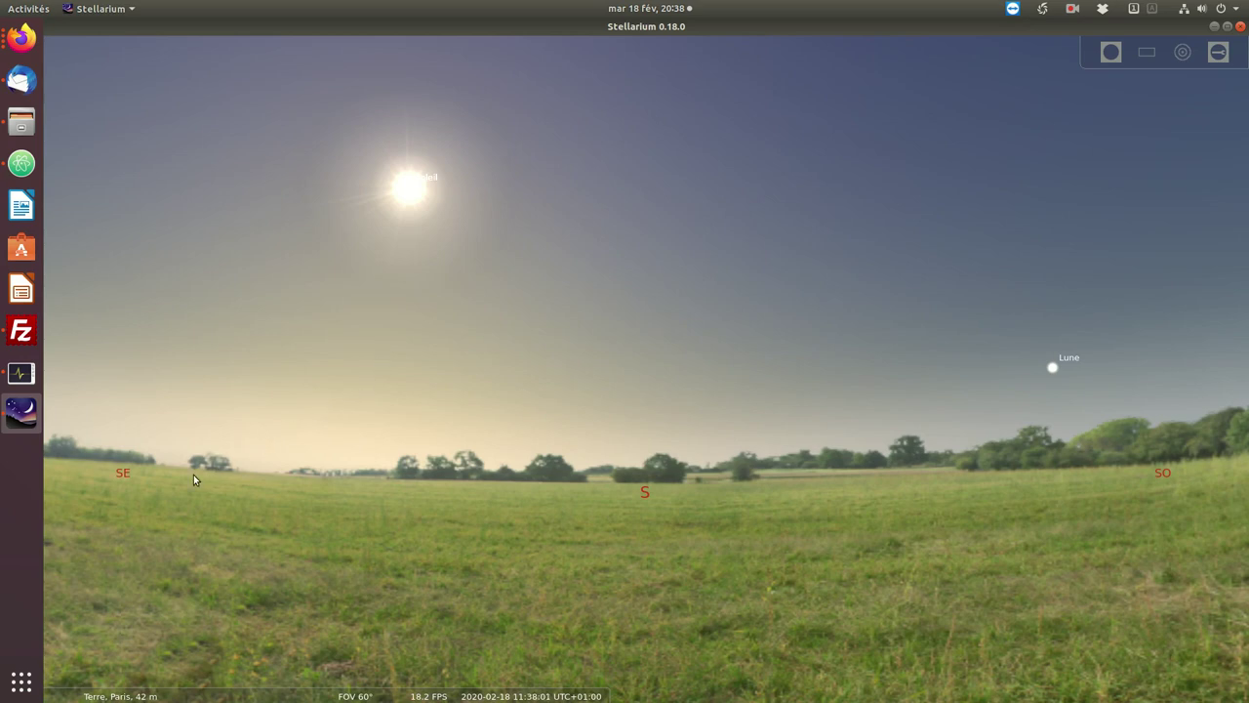
mouse_move(59, 509)
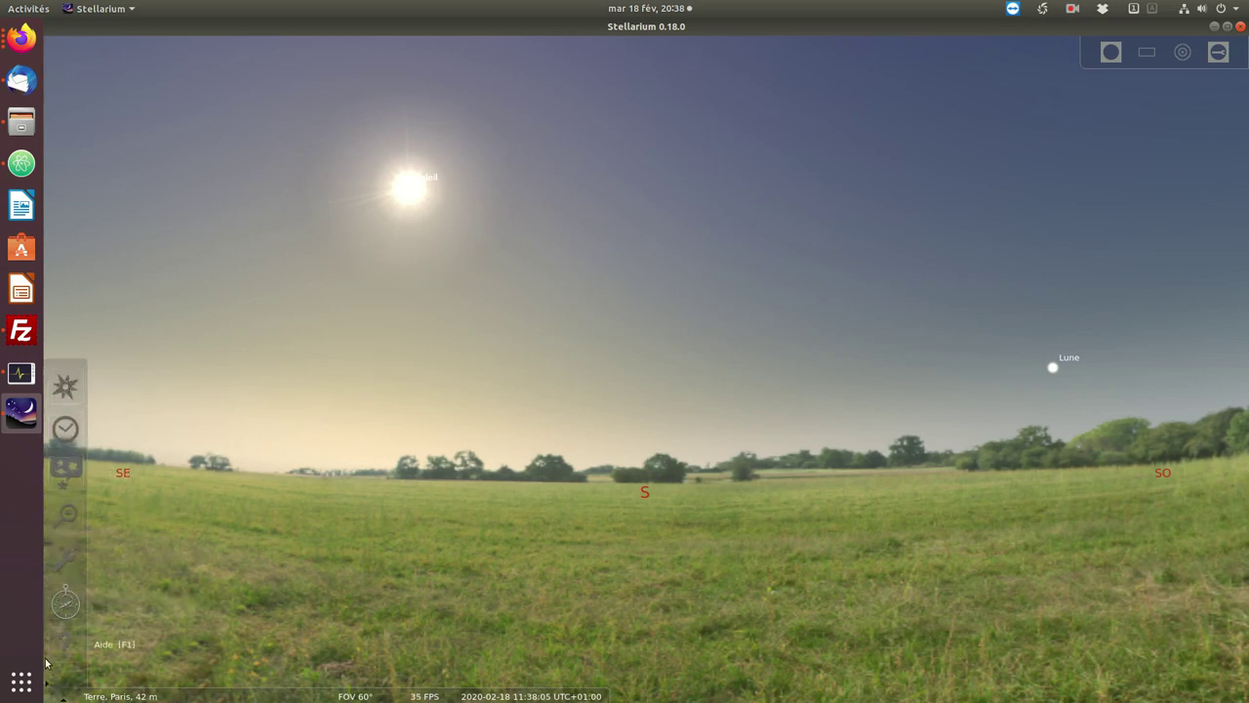
mouse_move(246, 689)
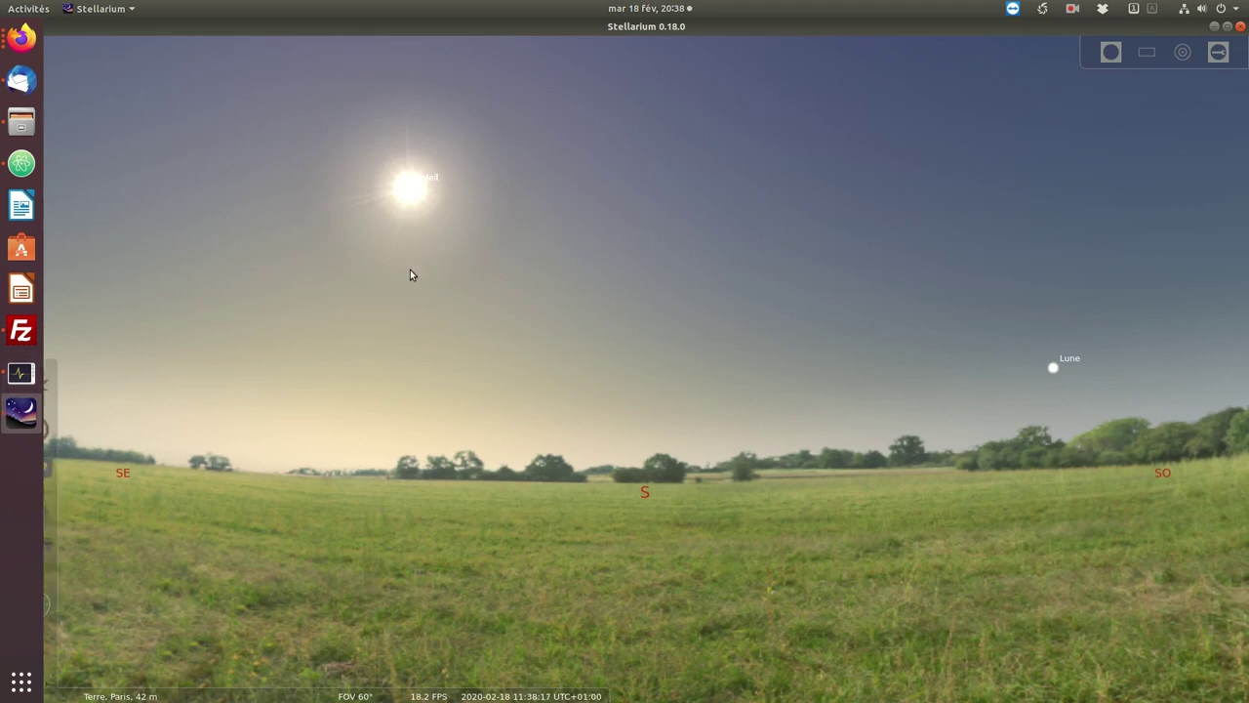
mouse_move(54, 391)
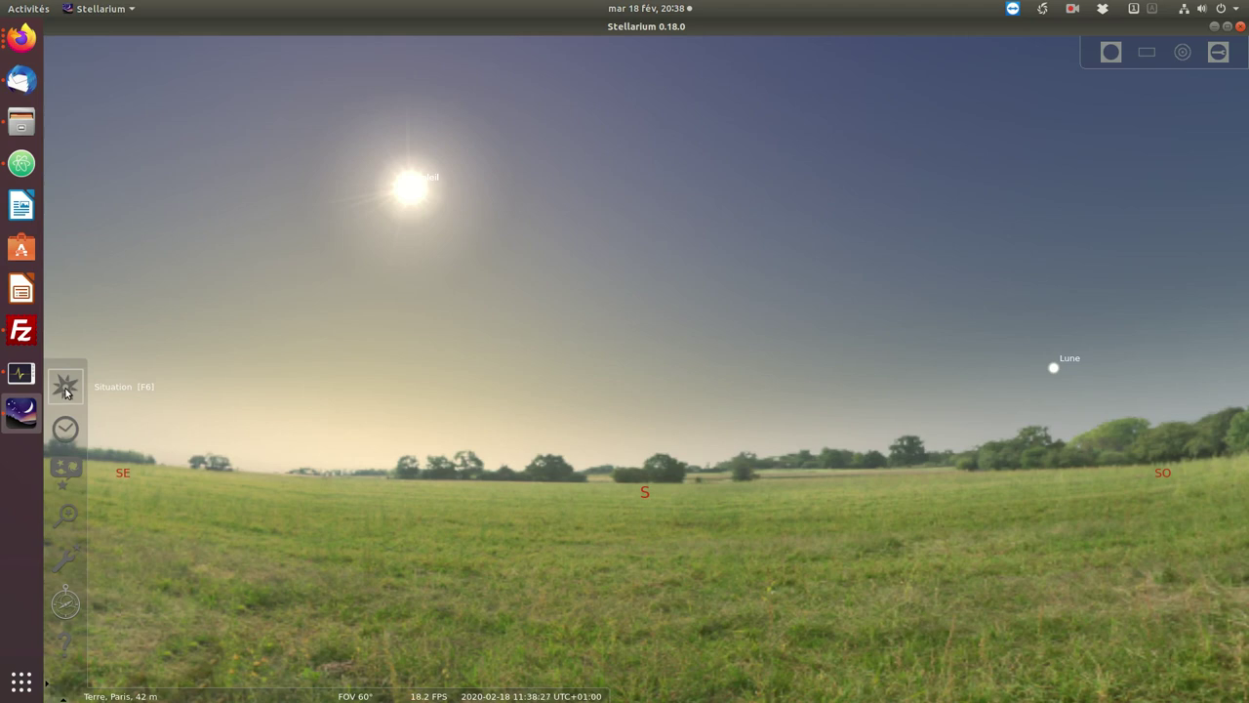
mouse_move(153, 681)
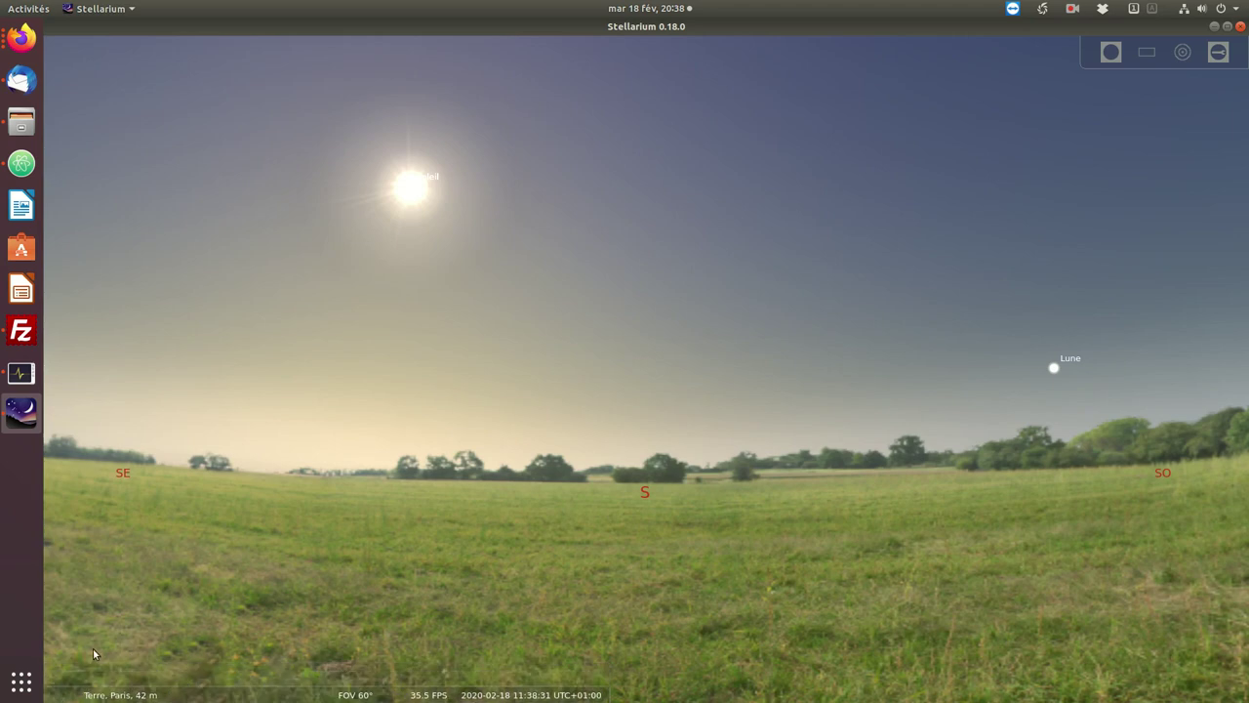
Set the observing location to Brussels, Belgium, and close the location settings
mouse_move(114, 678)
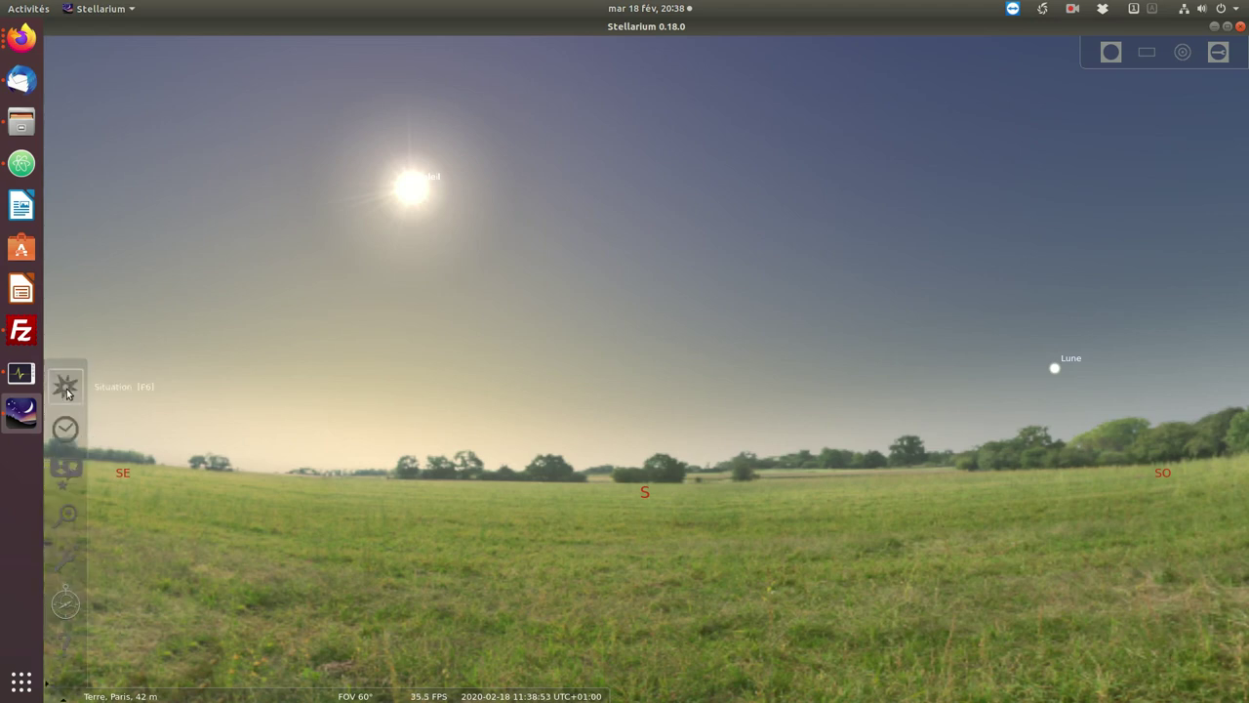
click(65, 388)
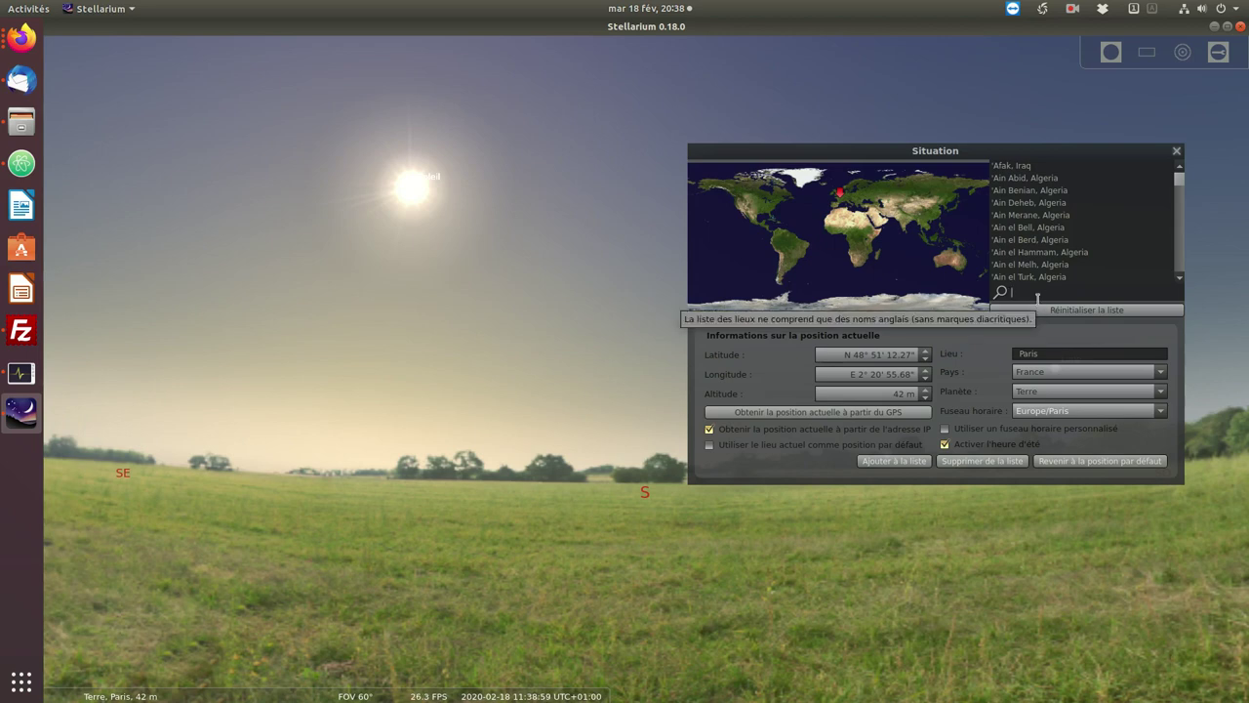
text(Br)
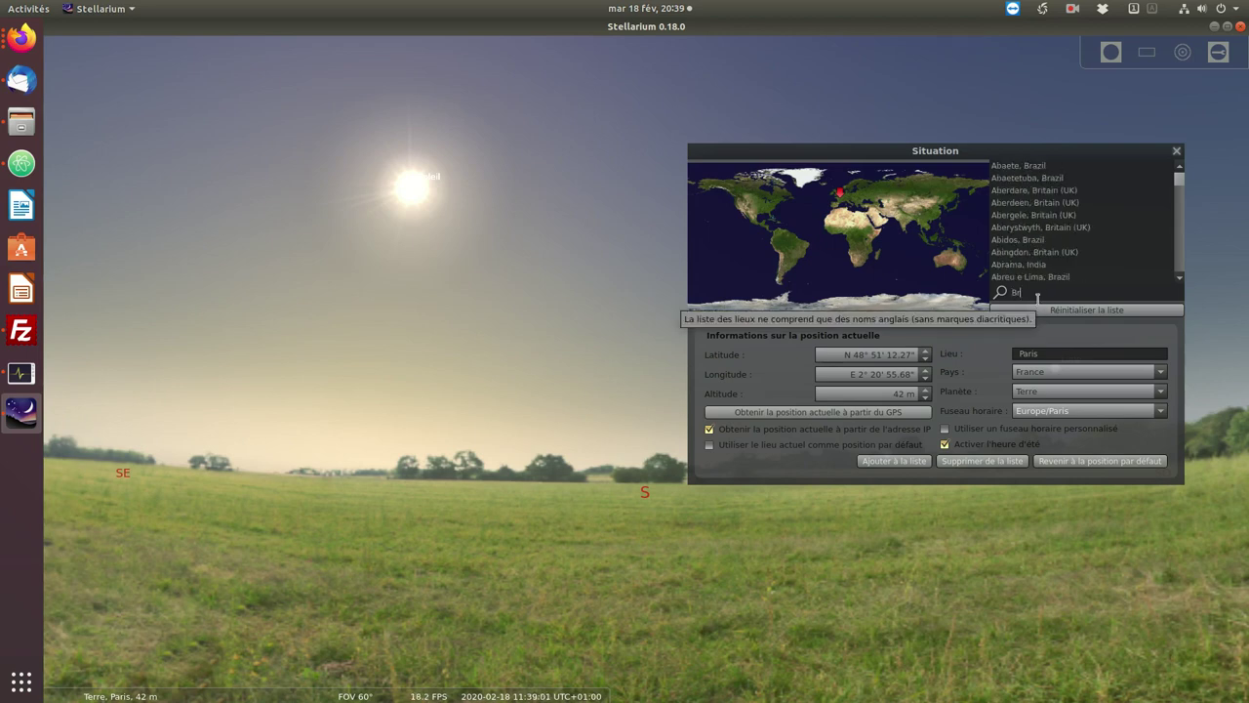
text(ussel)
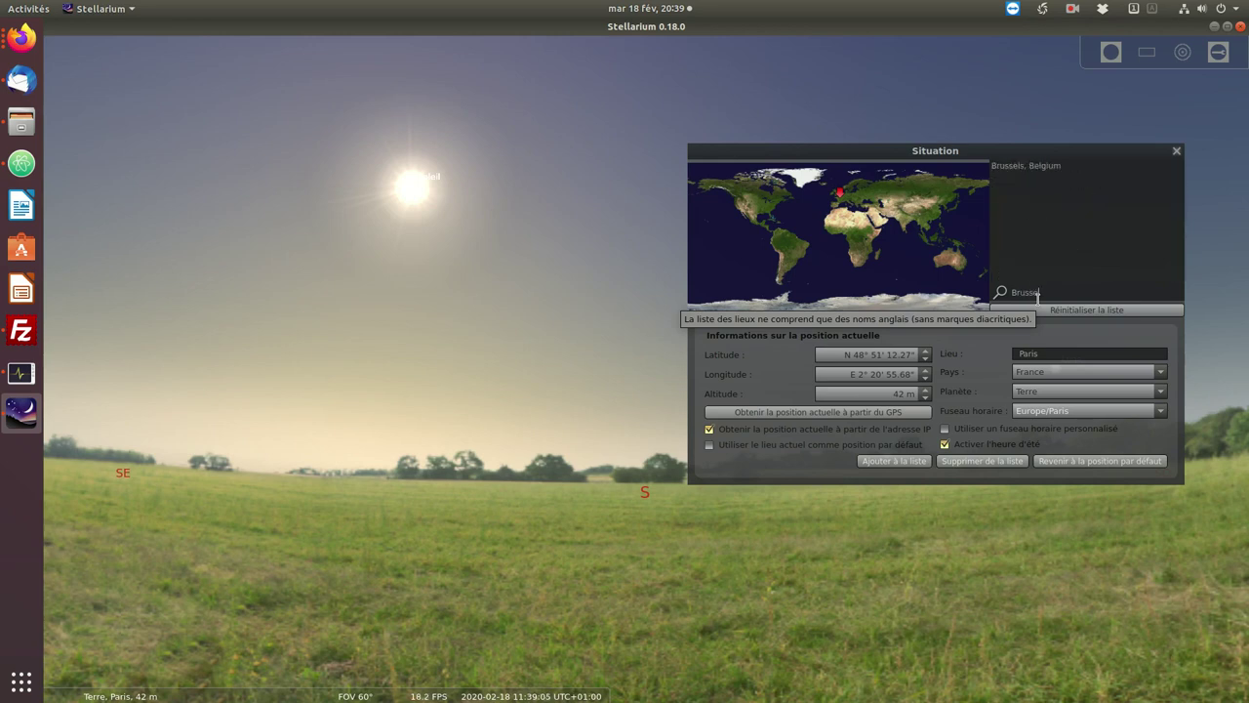
text(s)
click(1035, 165)
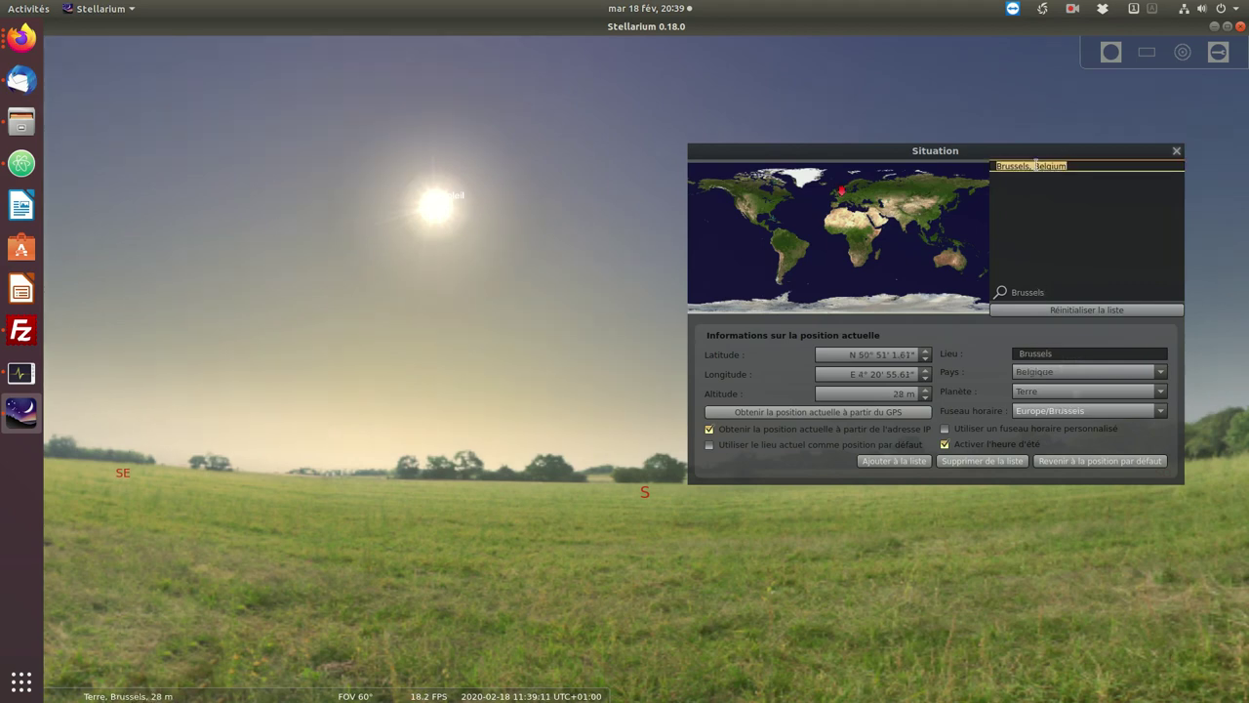
click(1177, 151)
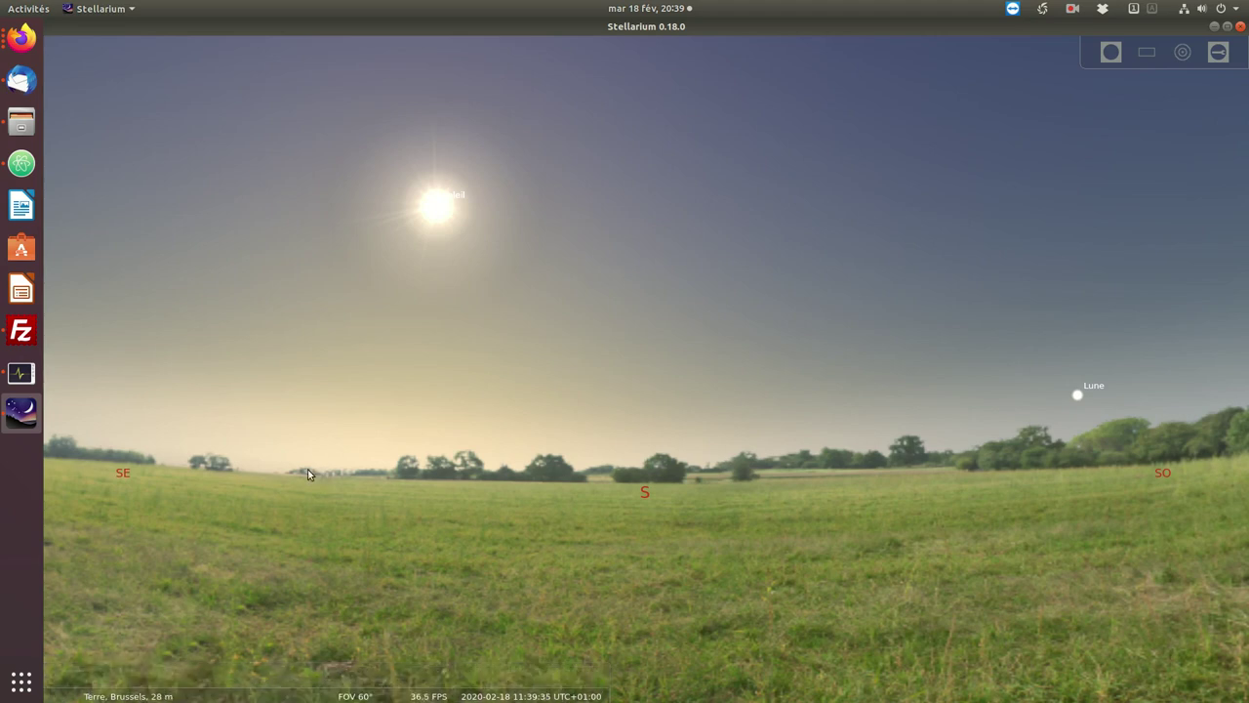
Speed up the passage of time in stages so the Sun moves across the southern sky
mouse_move(63, 434)
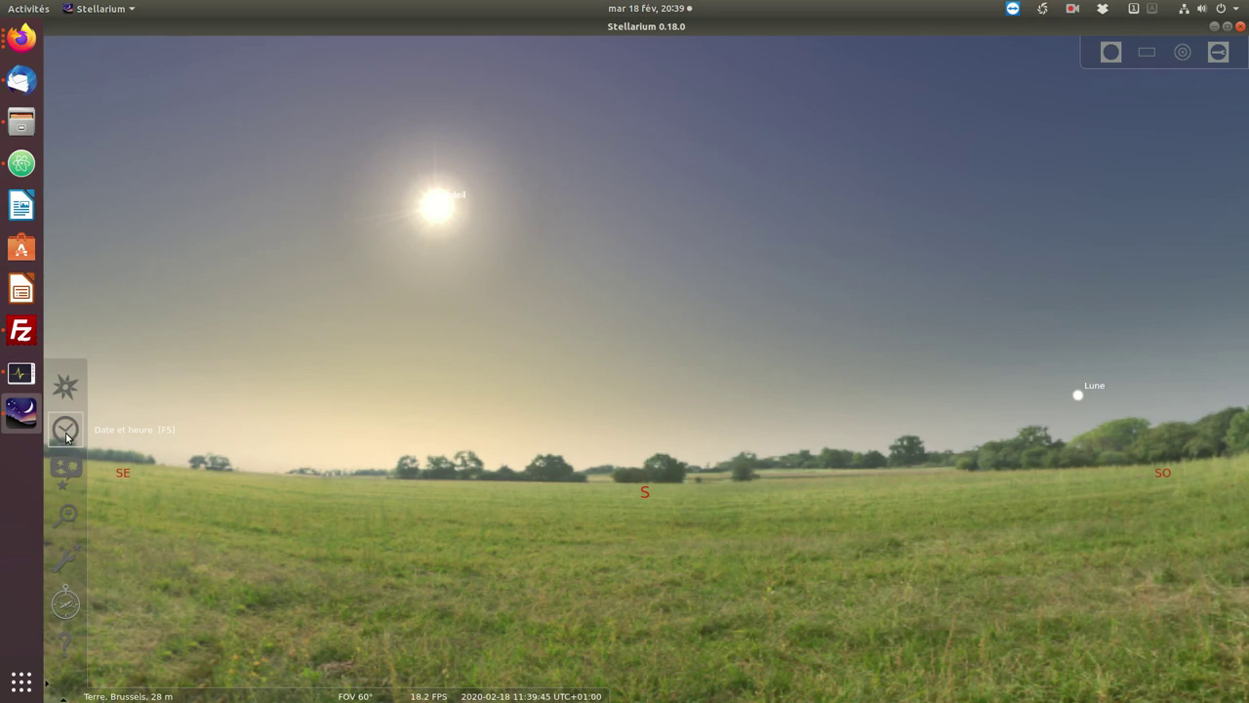
mouse_move(563, 683)
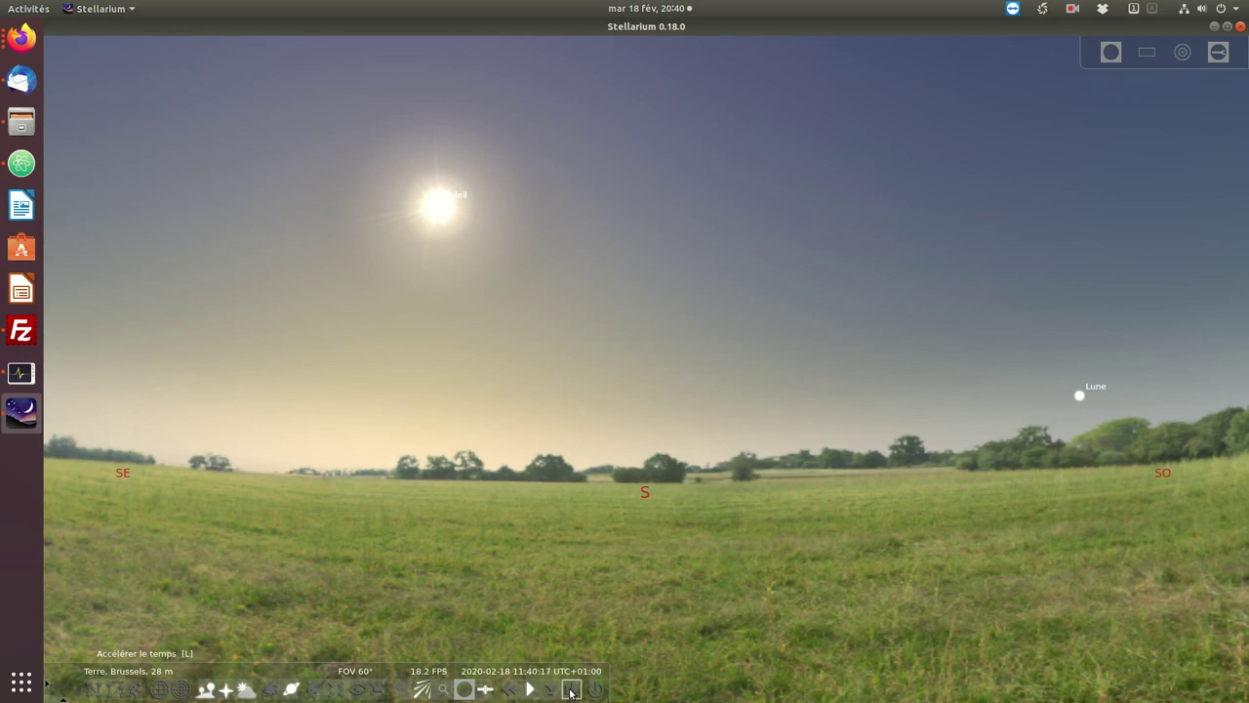
click(570, 691)
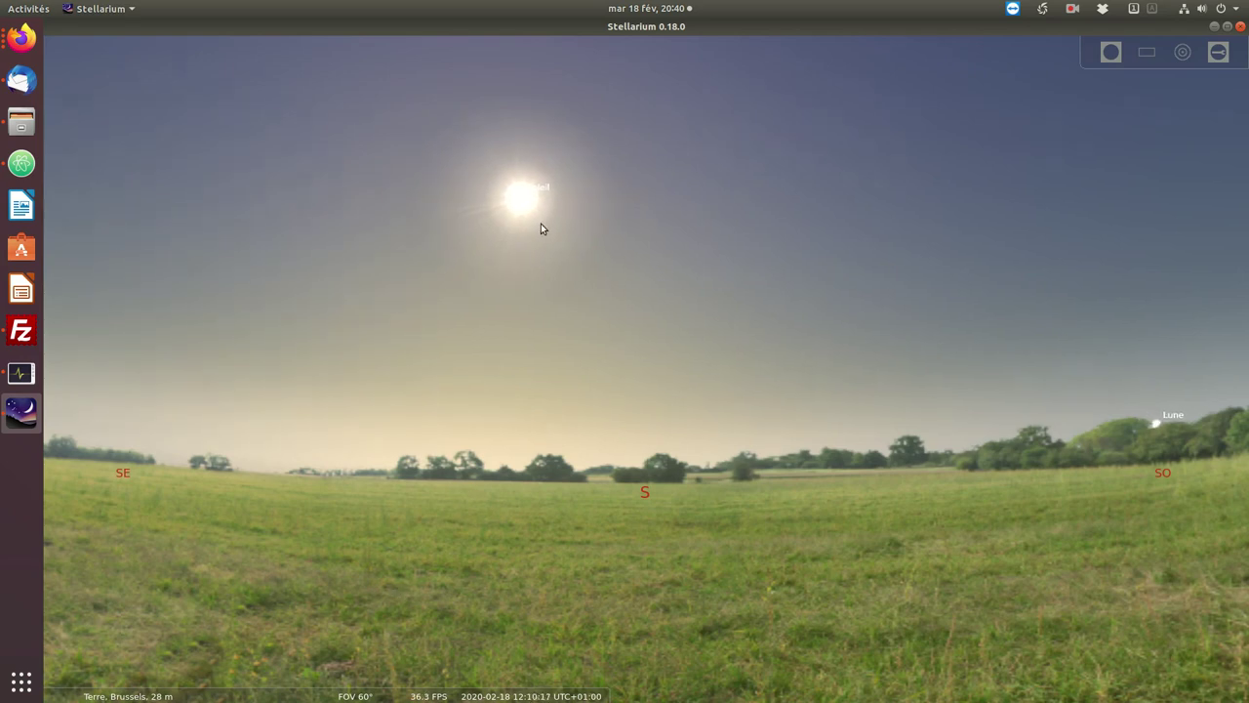
mouse_move(514, 694)
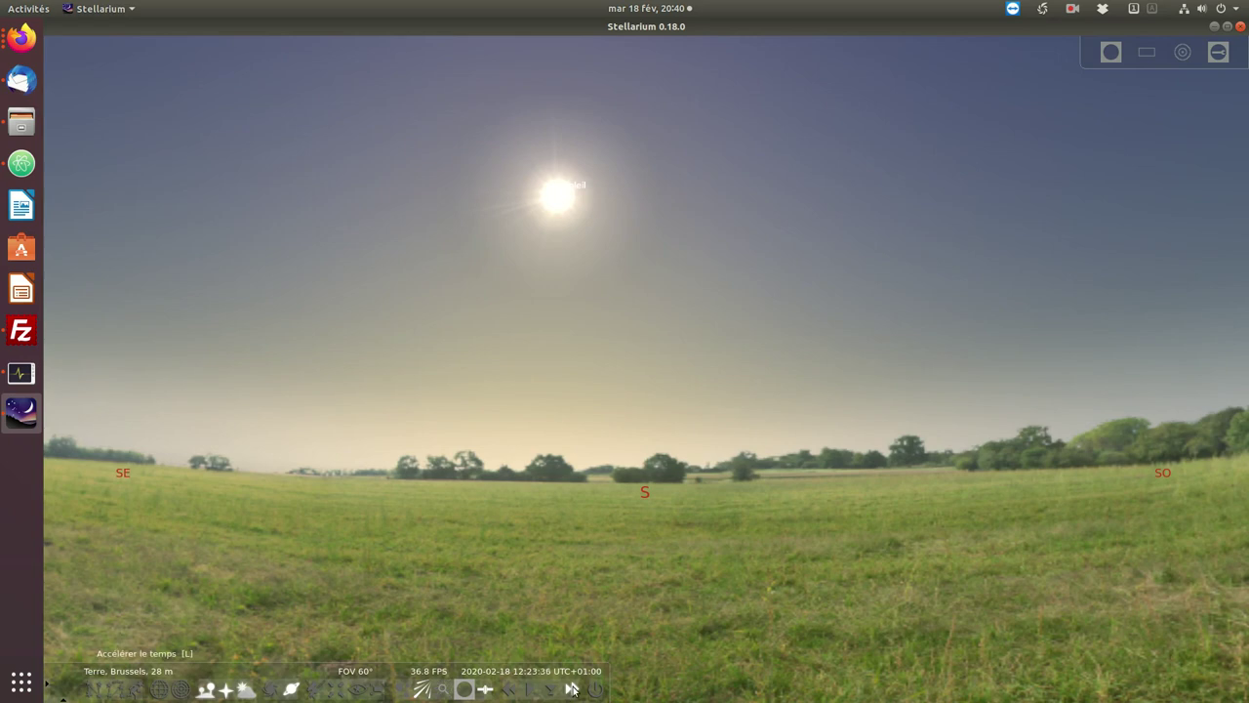
click(572, 689)
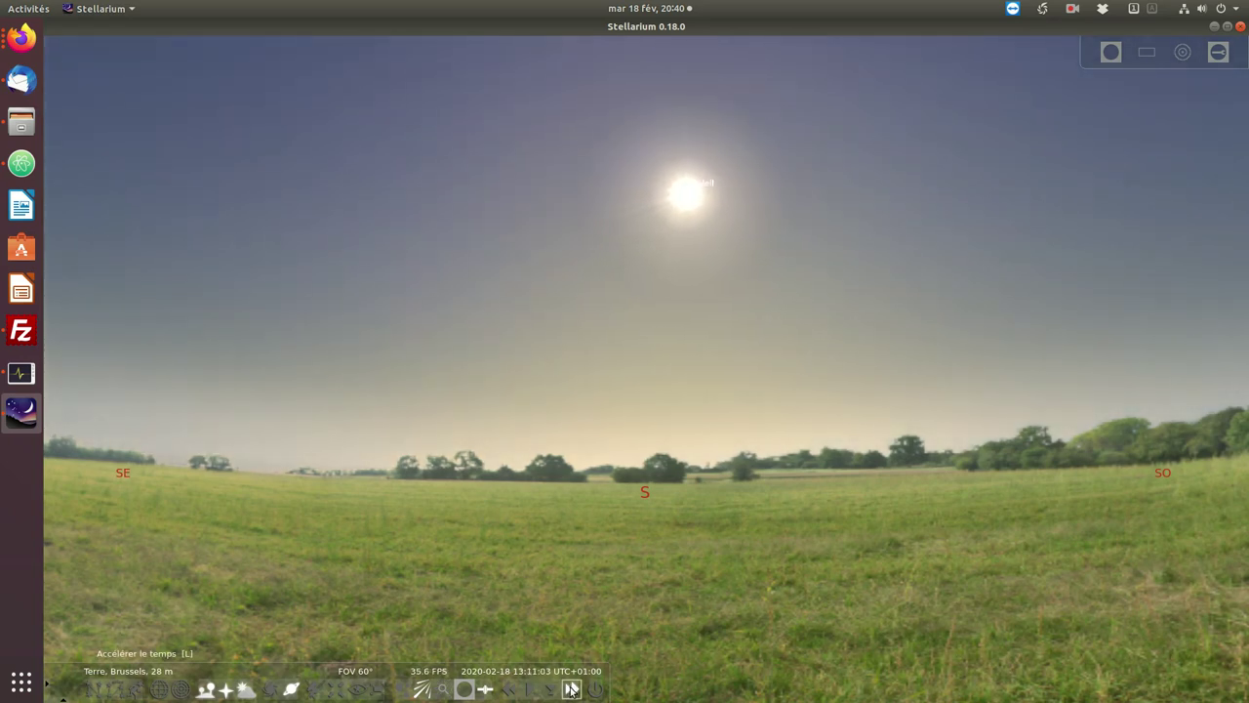
Return time to its real speed and reset the sky to the current date and time
click(506, 690)
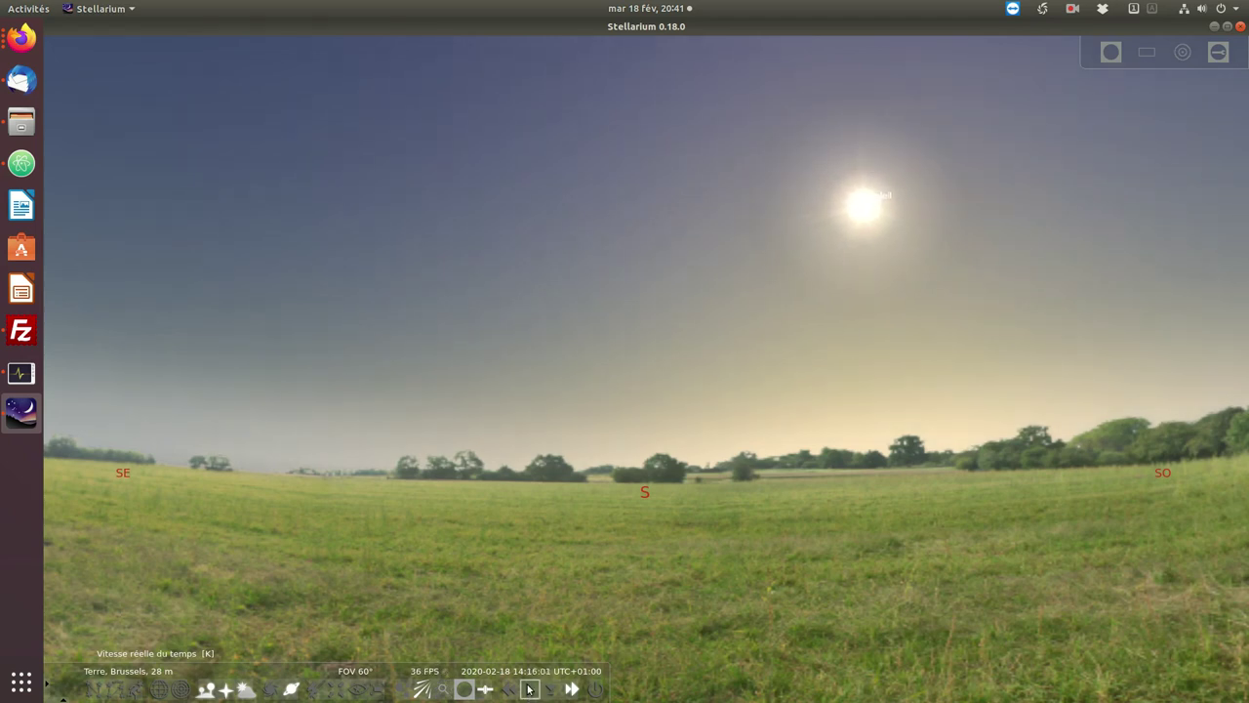
click(529, 690)
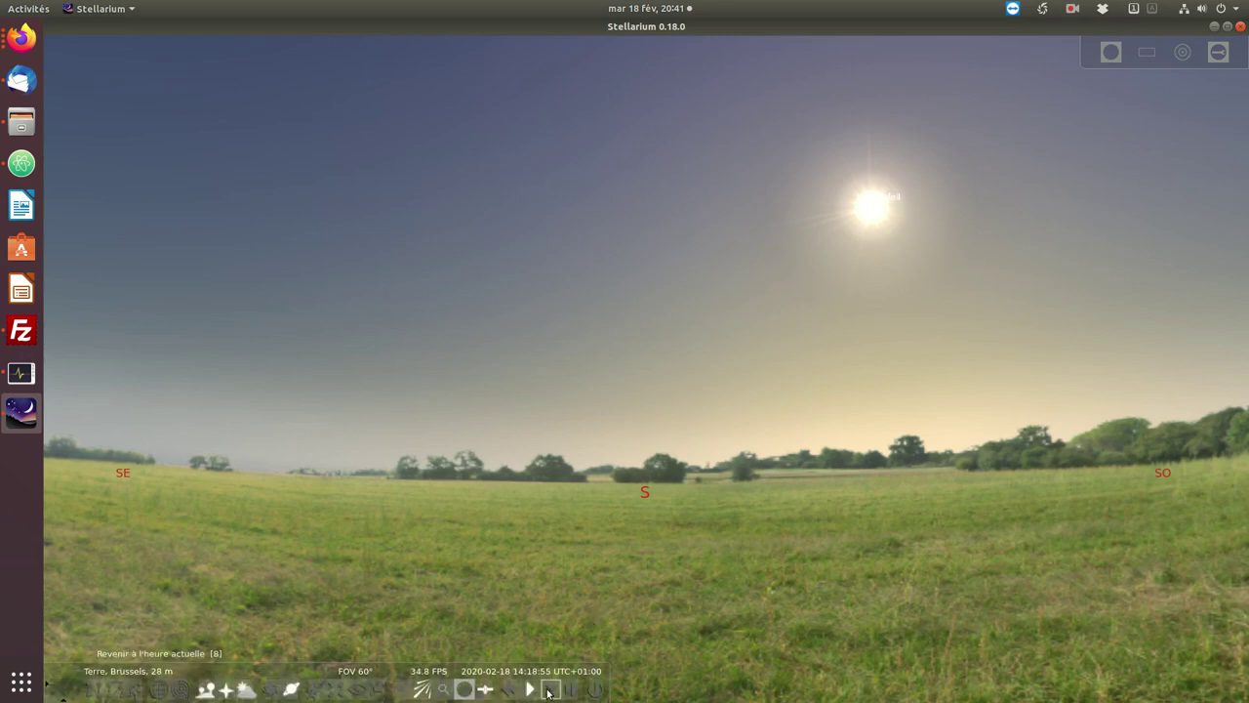
click(551, 691)
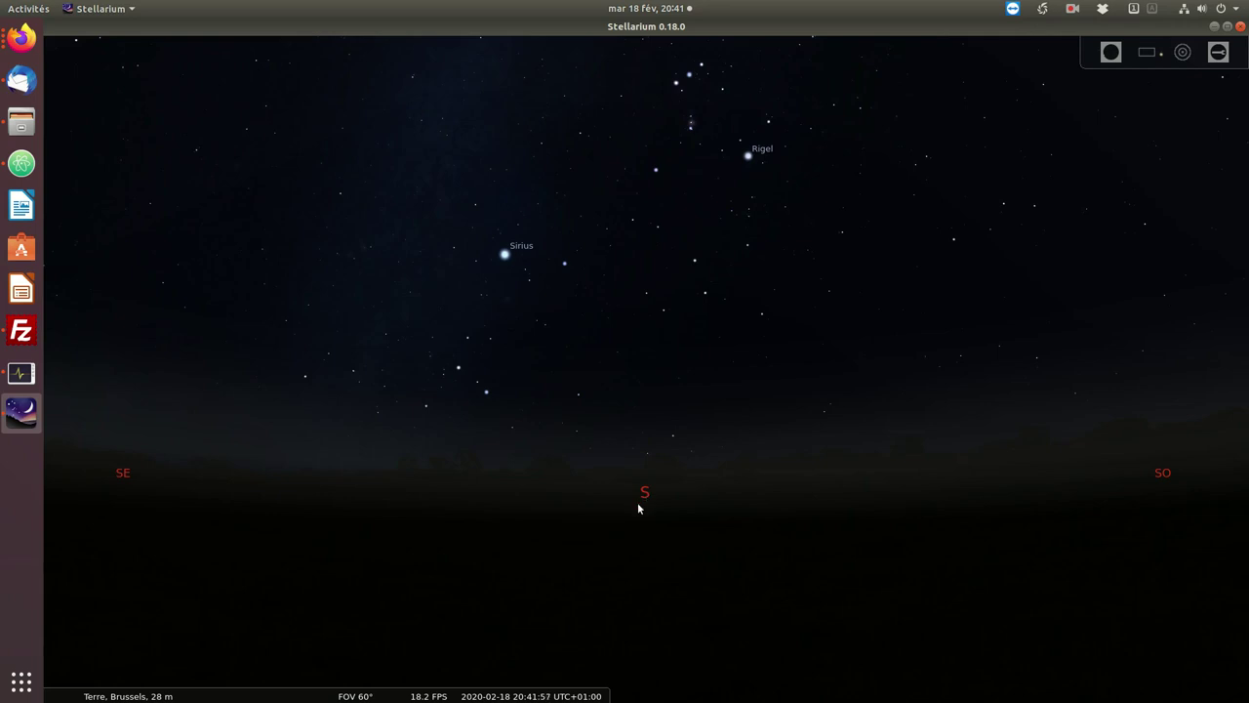
Turn to the northern sky and display the information for the stars Deneb and Eltanin in turn
drag(301, 396, 886, 343)
drag(469, 415, 1007, 372)
drag(474, 351, 1119, 393)
drag(599, 338, 734, 449)
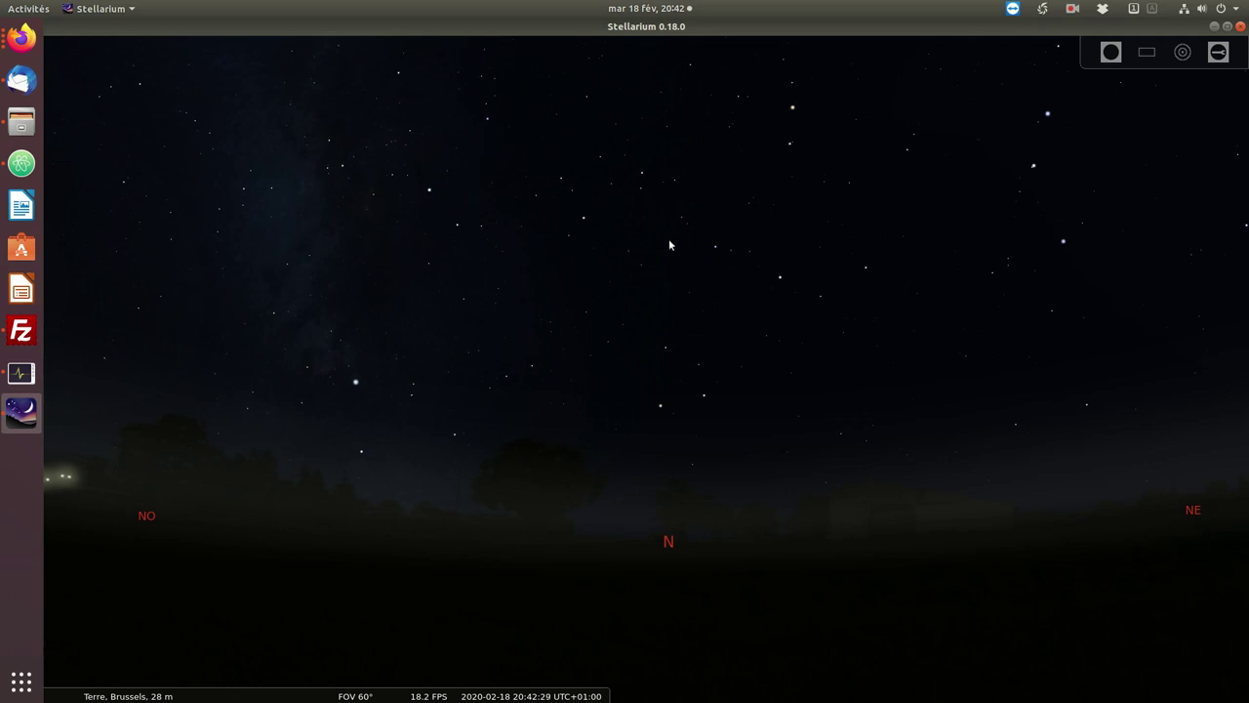
click(356, 383)
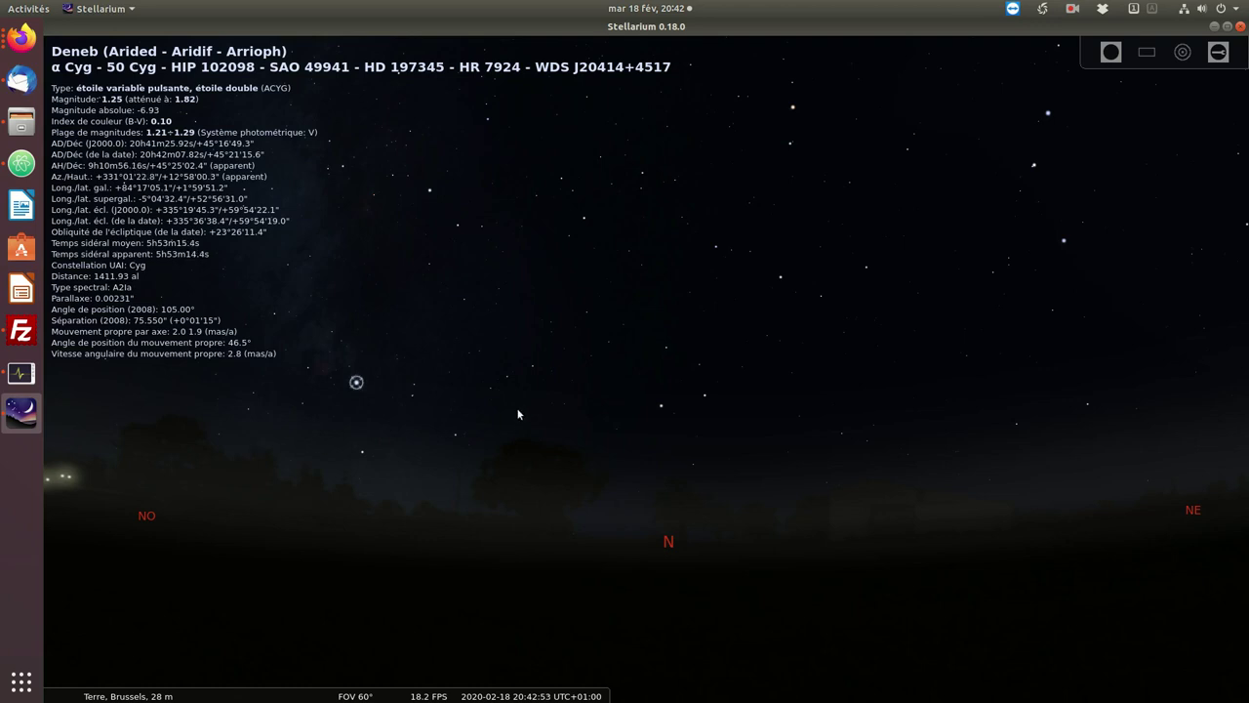
click(661, 406)
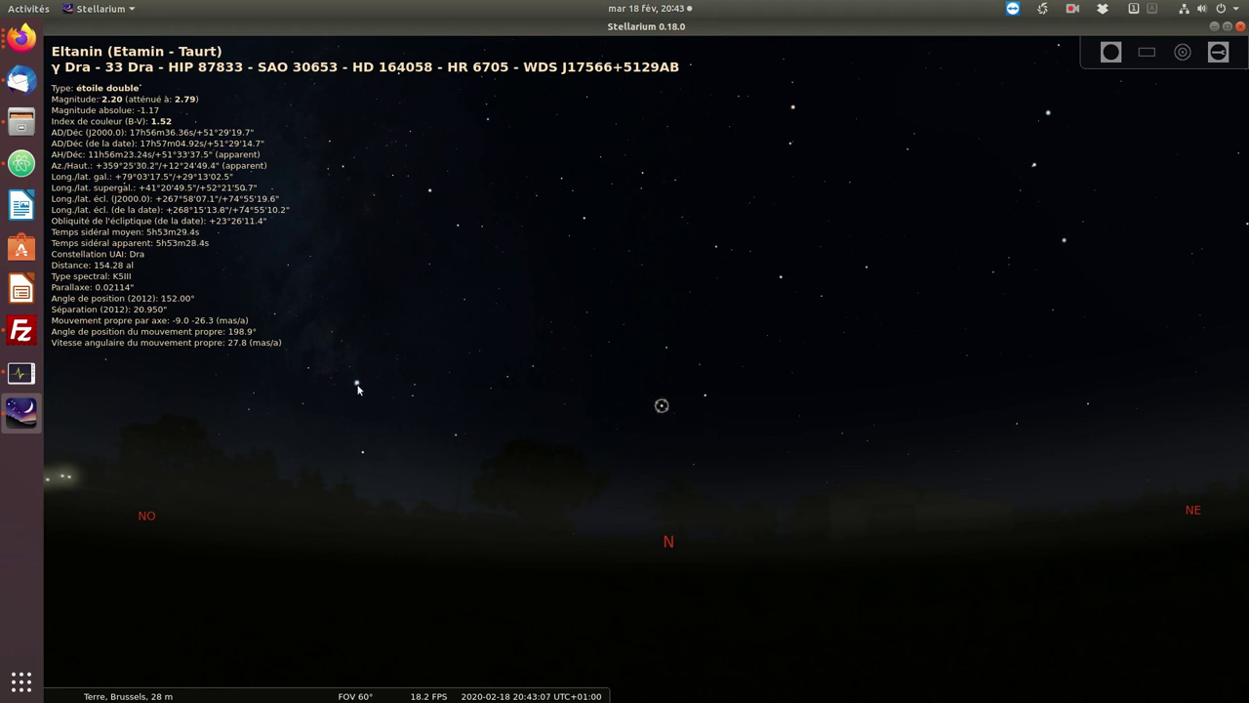
Find Venus above the western horizon and display its information
key(Left)
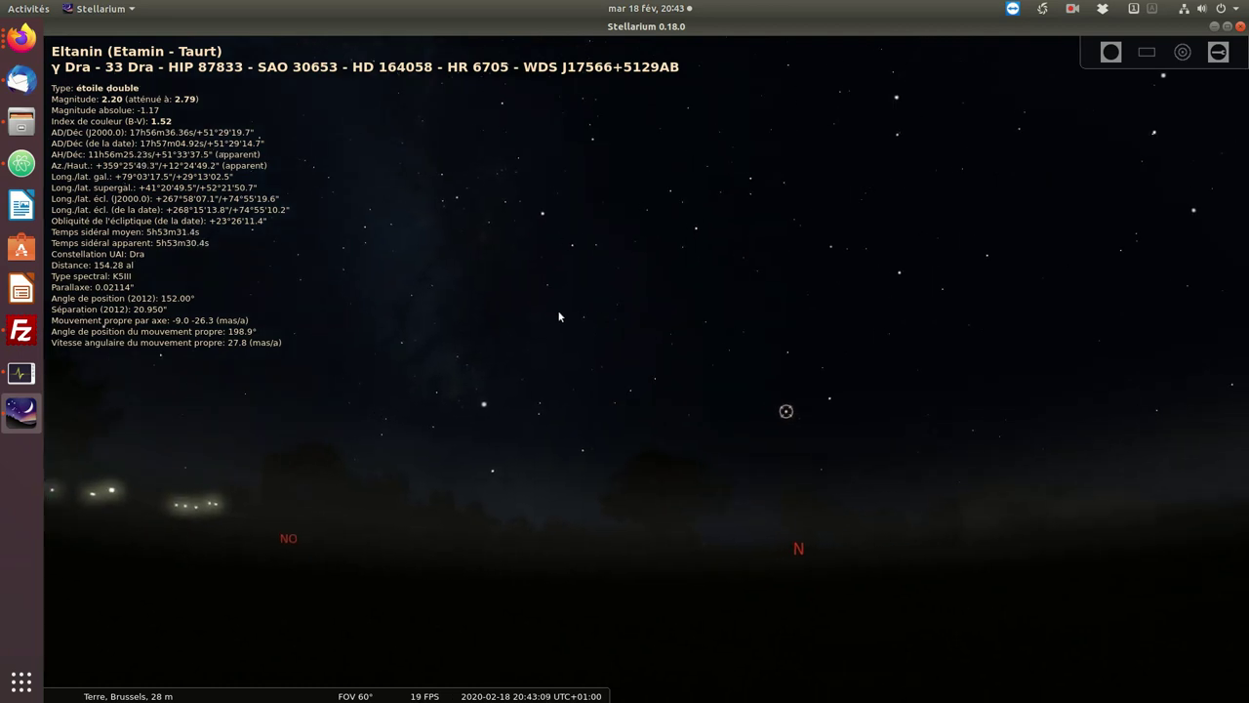
key(Up)
mouse_move(630, 373)
mouse_down()
mouse_move(423, 368)
mouse_move(413, 342)
mouse_move(390, 338)
mouse_move(387, 361)
mouse_move(400, 358)
mouse_up()
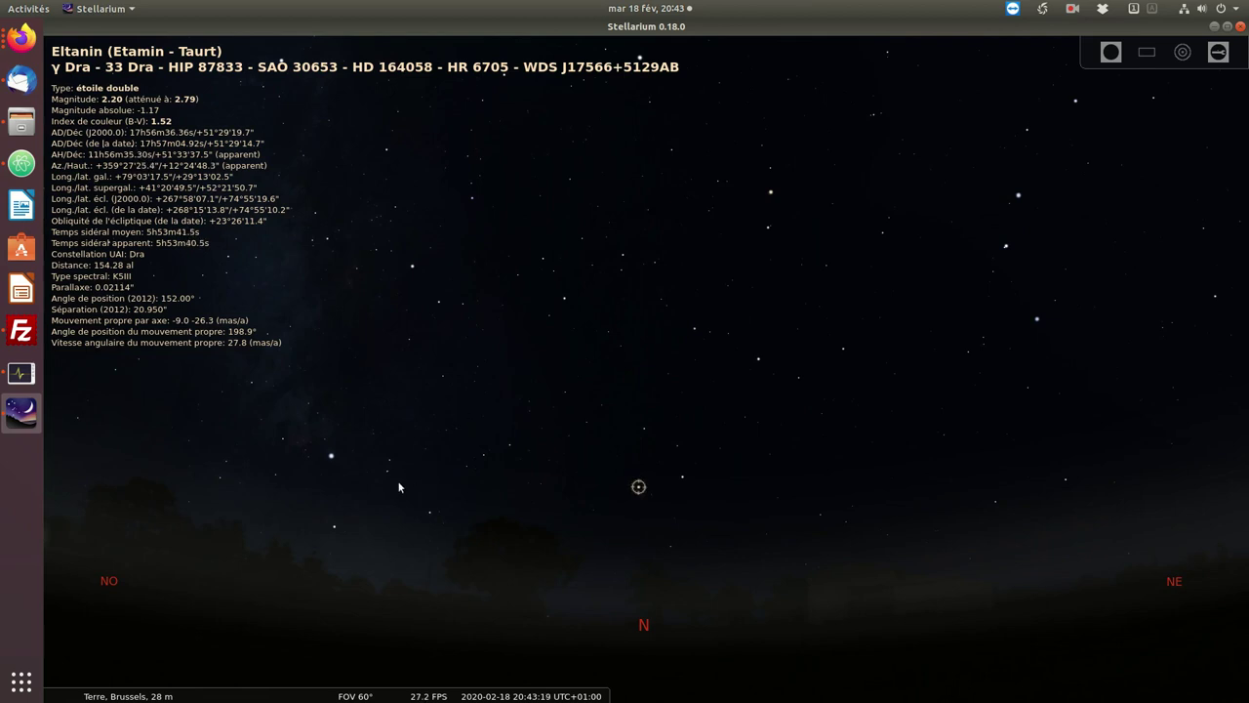
mouse_move(500, 327)
mouse_down()
mouse_move(746, 338)
mouse_move(869, 322)
mouse_up()
drag(543, 348, 935, 260)
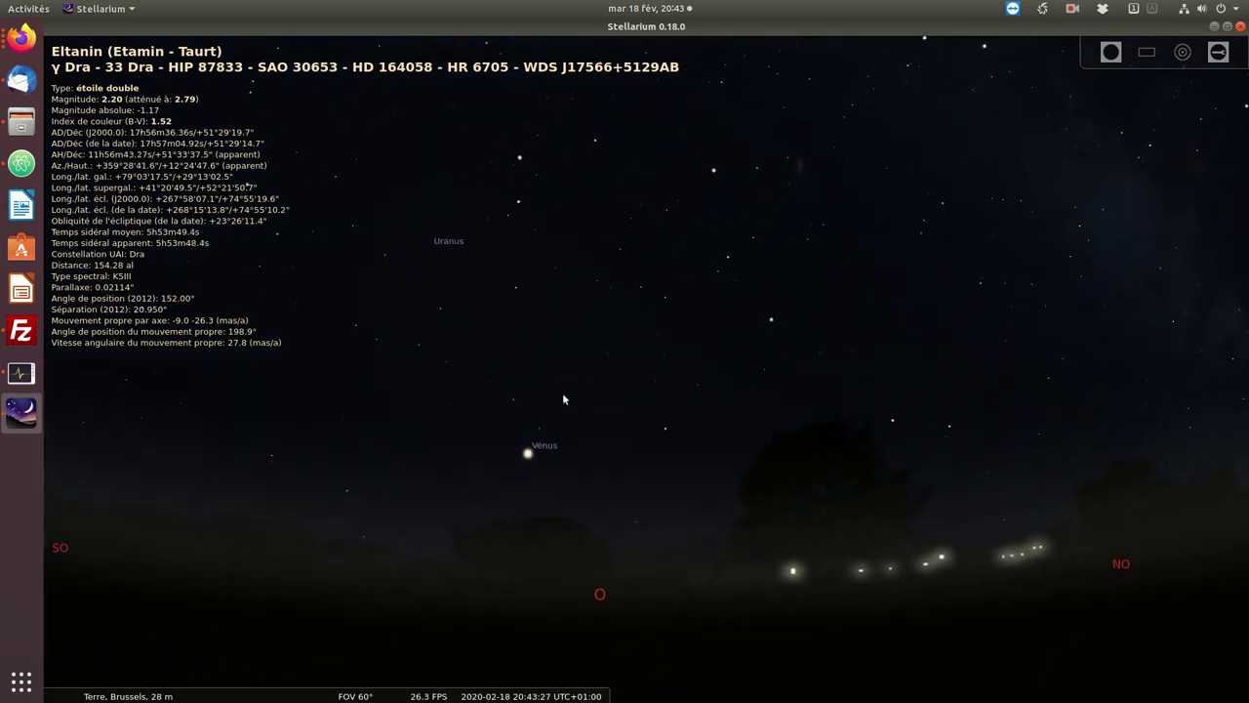
drag(510, 395, 677, 318)
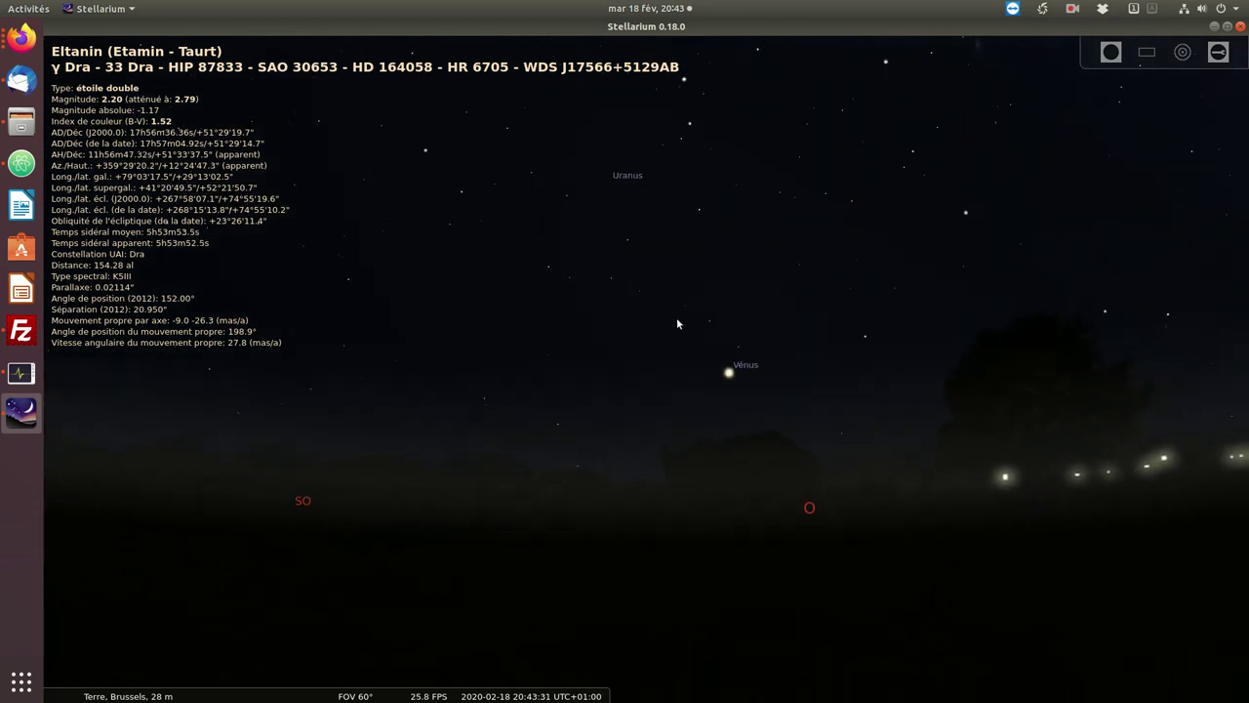
click(722, 376)
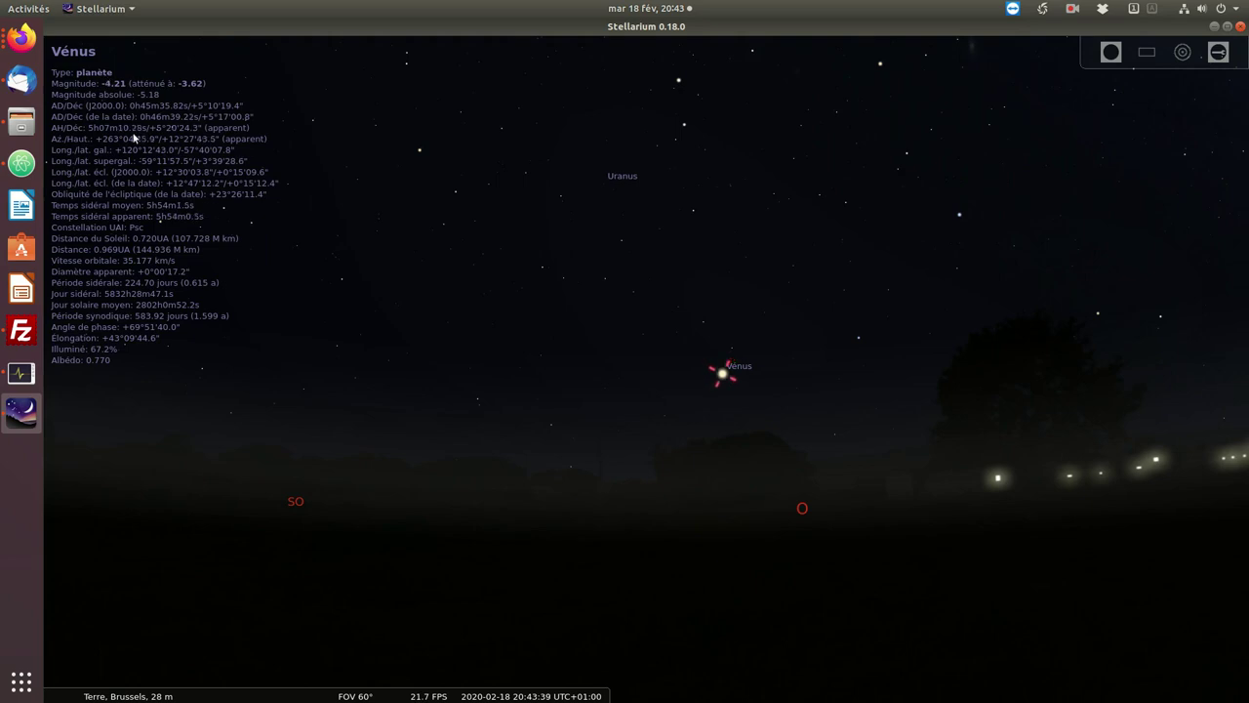
drag(121, 332, 116, 363)
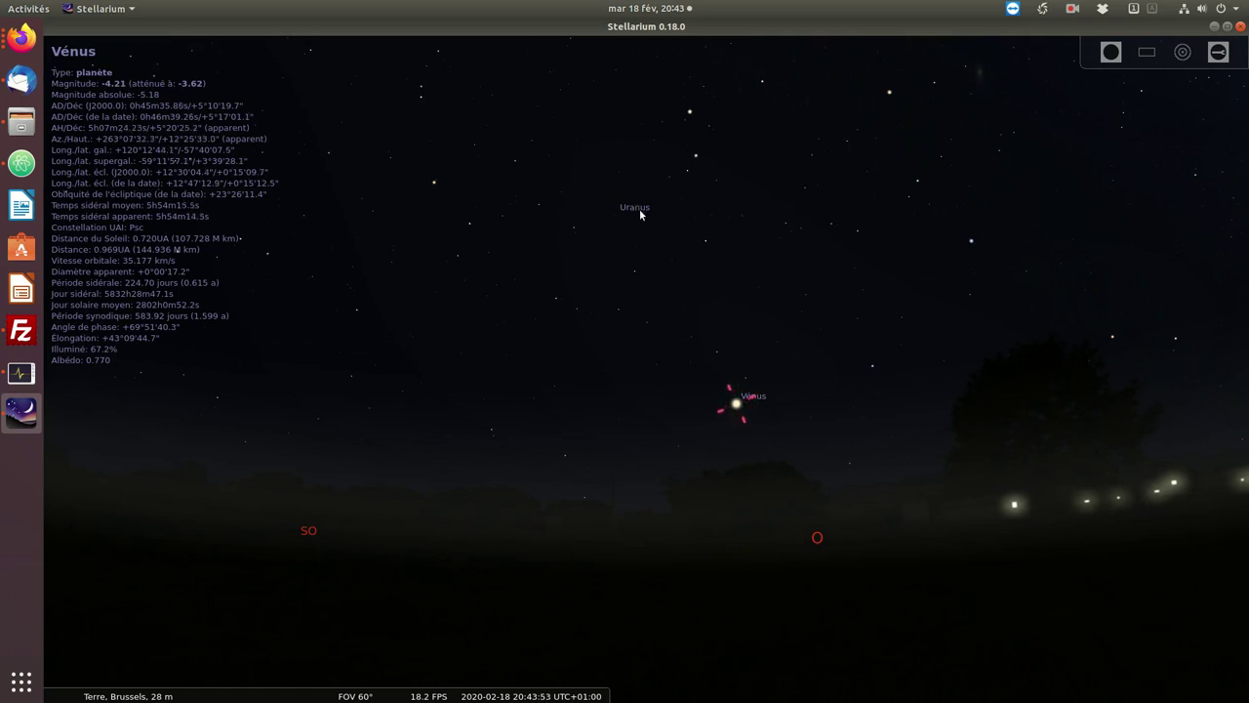
Zoom in on Uranus to a field of view of about 5.8° and display the planet's information
scroll(640, 209, up, 2)
drag(639, 209, 682, 282)
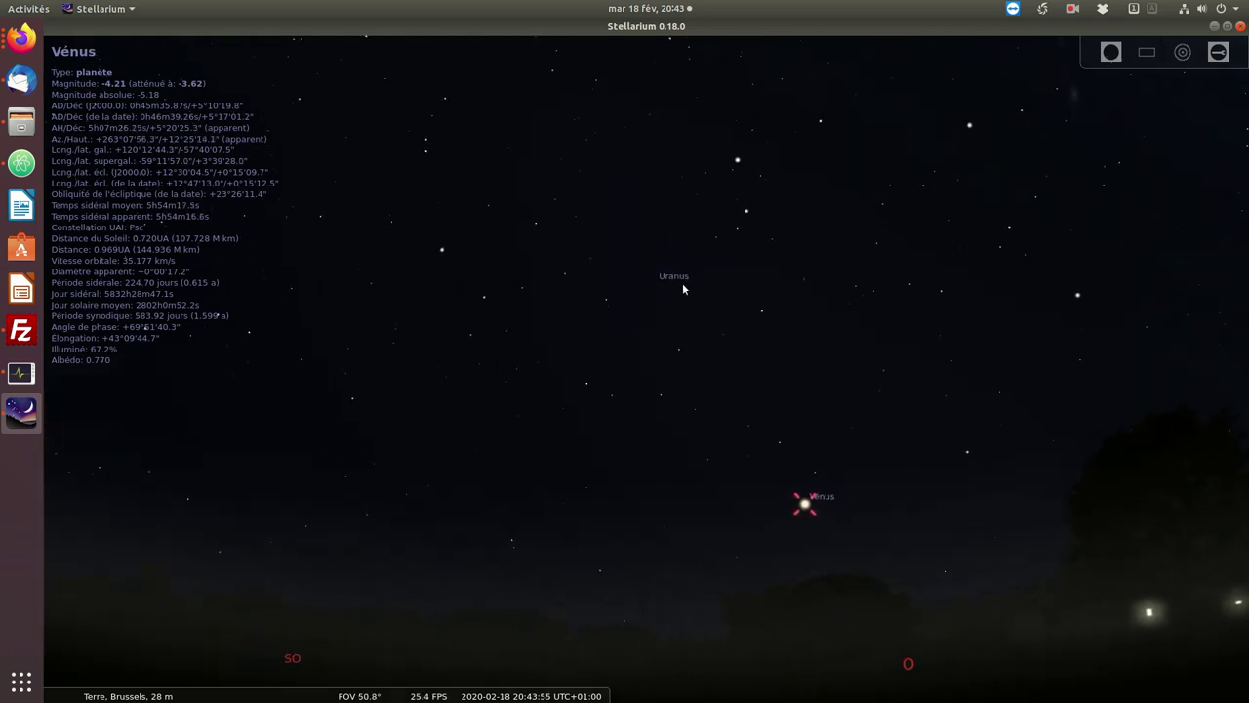
scroll(682, 276, up, 3)
scroll(690, 240, up, 3)
drag(680, 192, 665, 290)
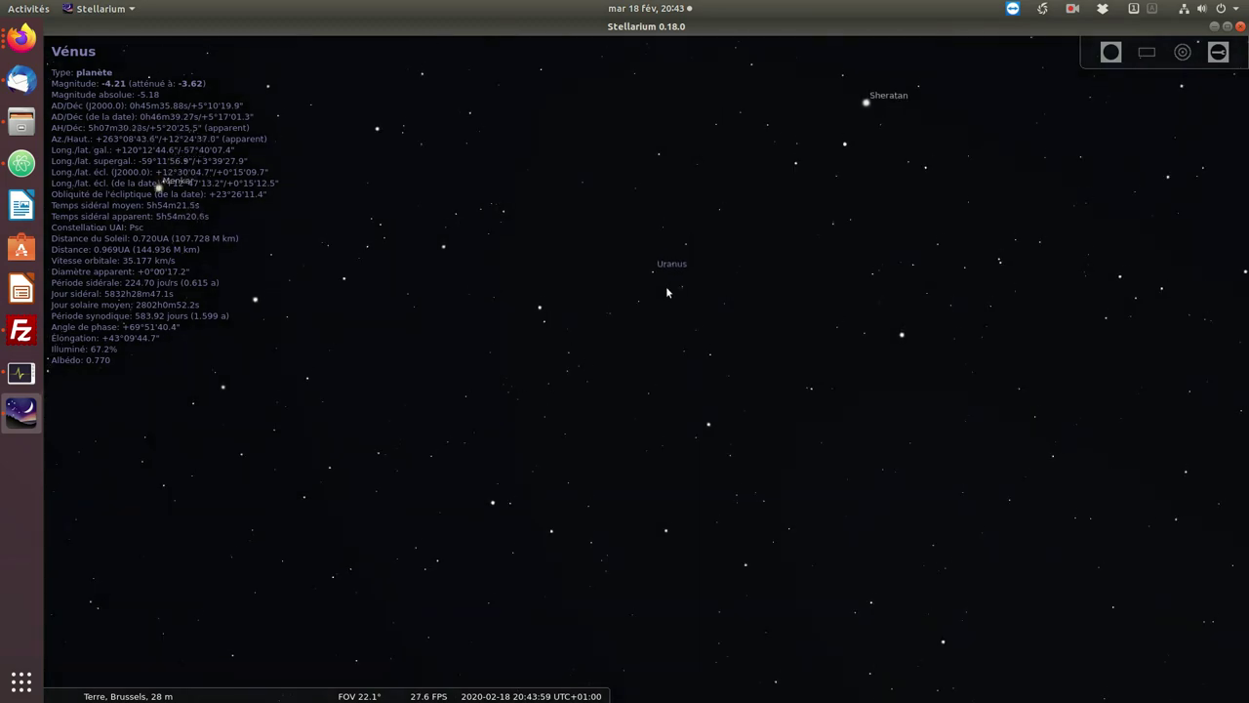
scroll(676, 273, up, 4)
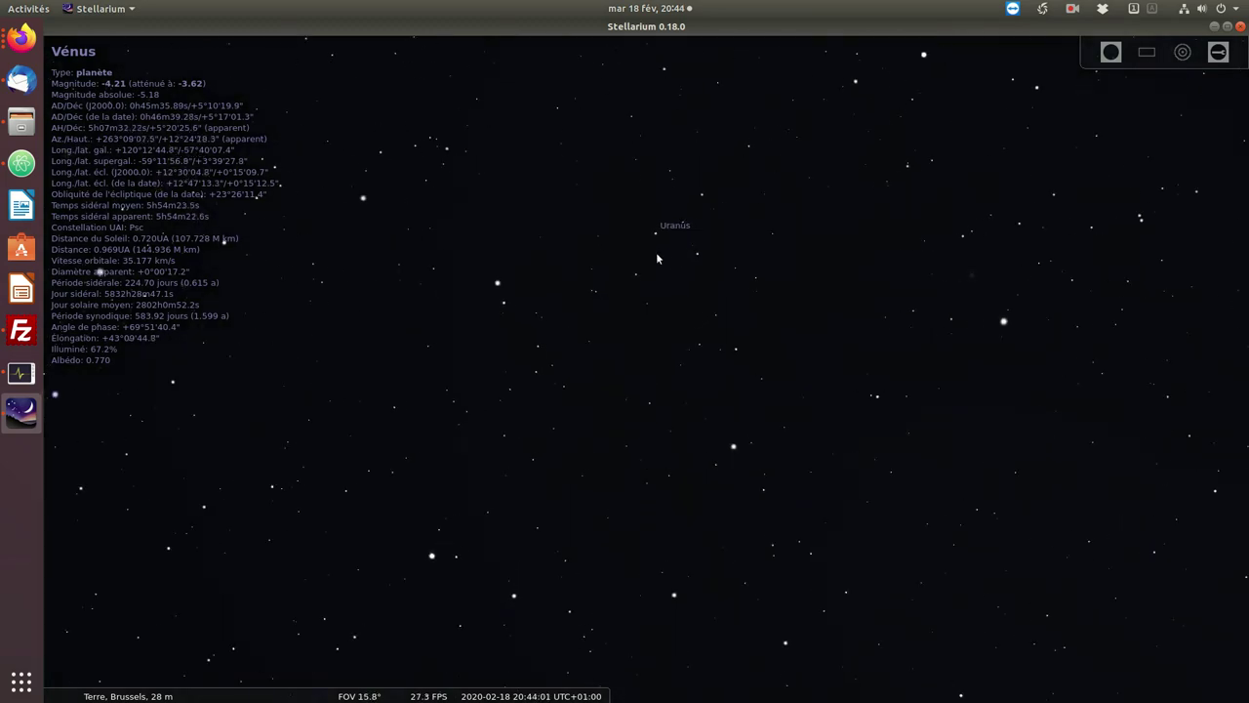
scroll(680, 229, up, 3)
drag(681, 235, 672, 269)
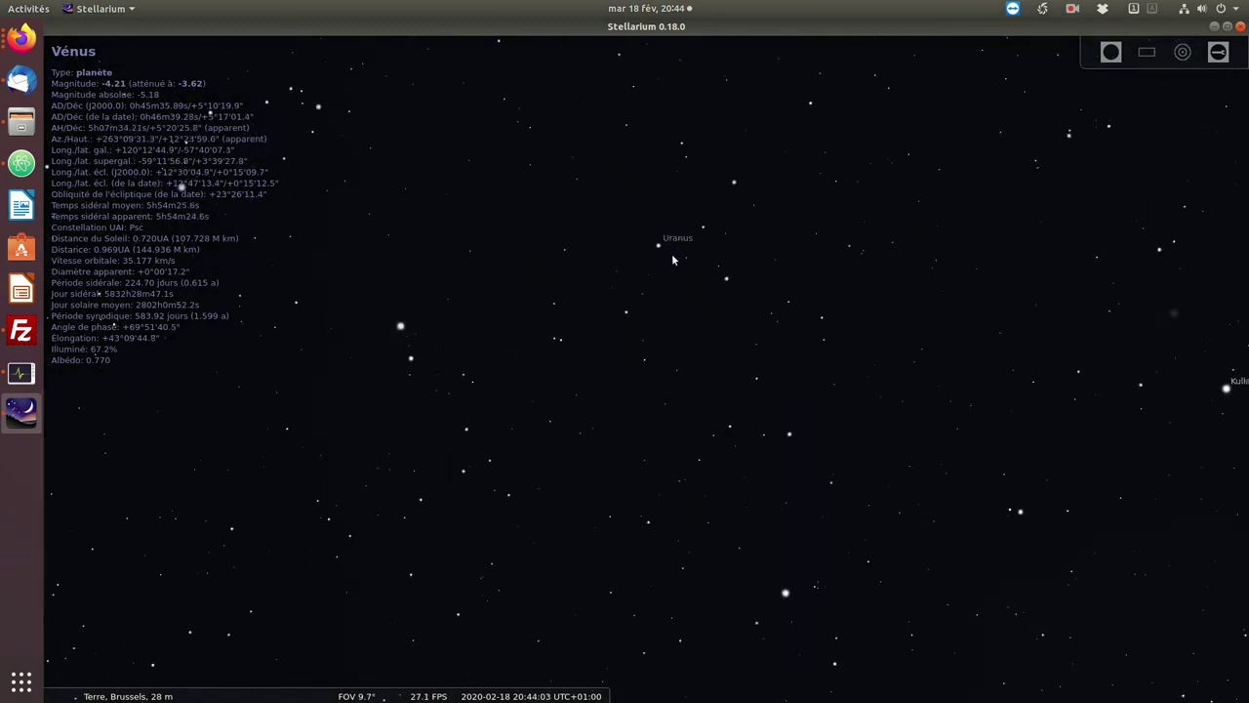
scroll(683, 244, up, 1)
drag(667, 194, 671, 267)
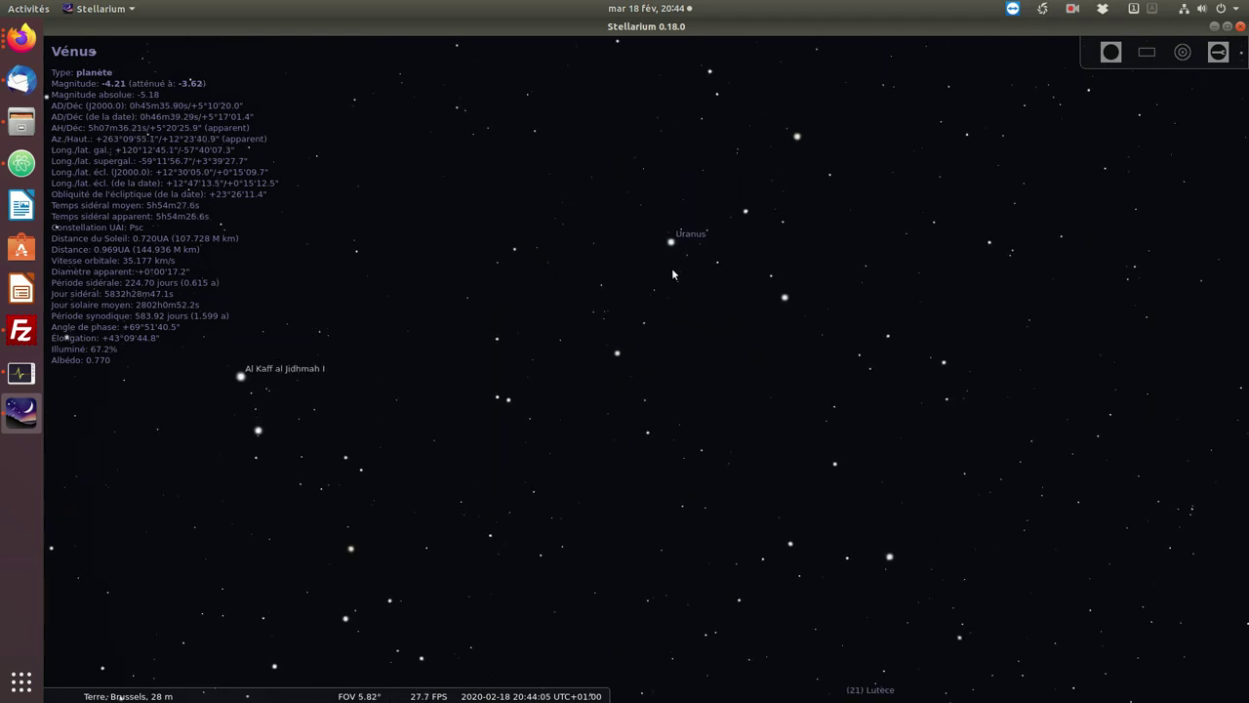
click(671, 242)
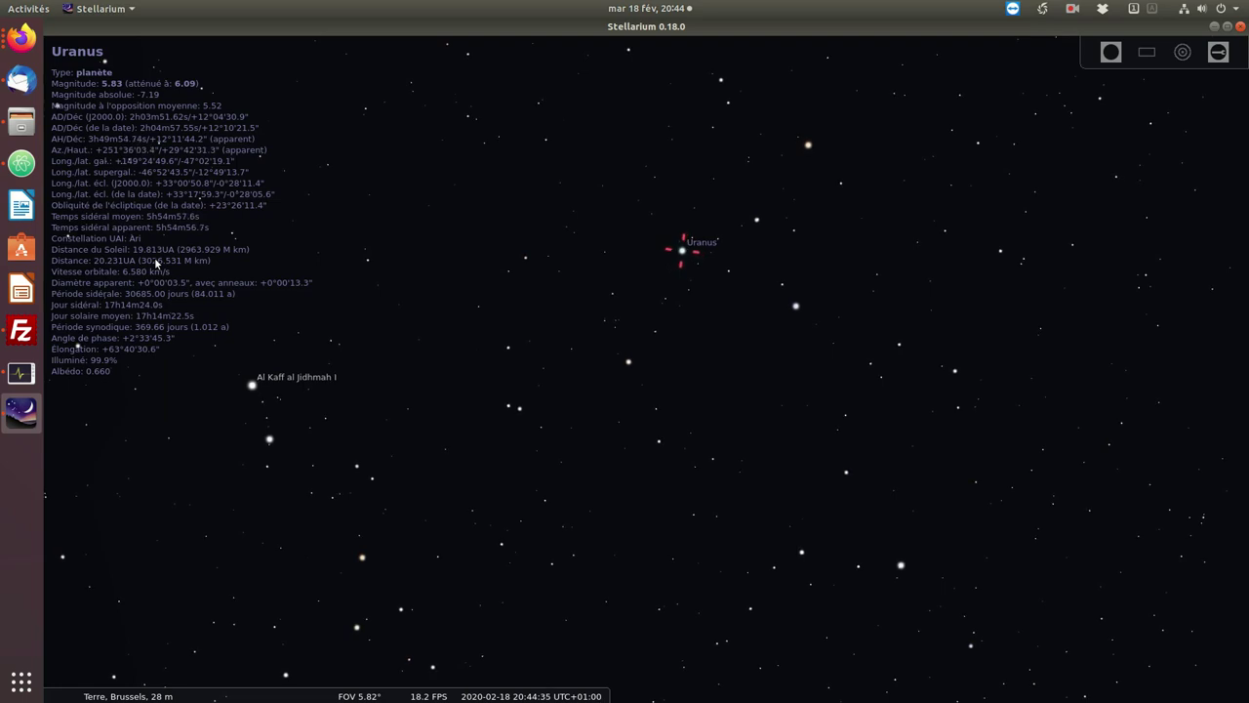
Zoom out from Uranus to a 60° field of view above the western horizon and deselect the planet
scroll(636, 253, down, 2)
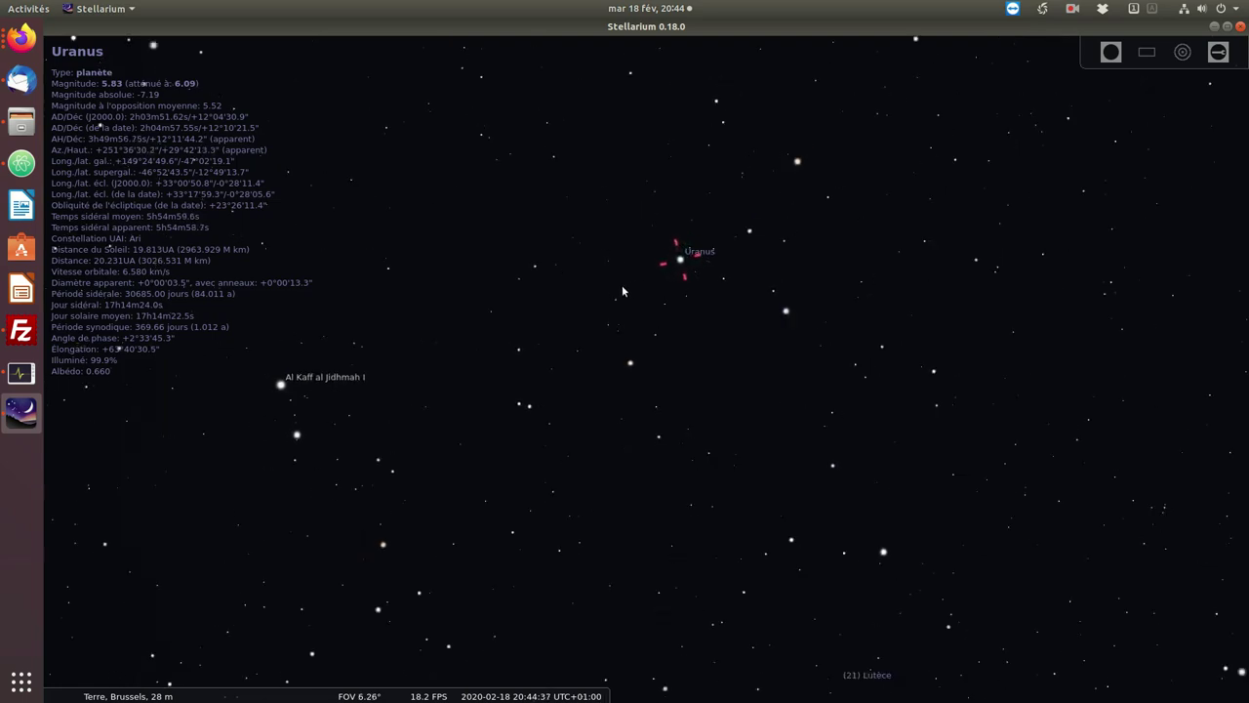
scroll(586, 365, down, 5)
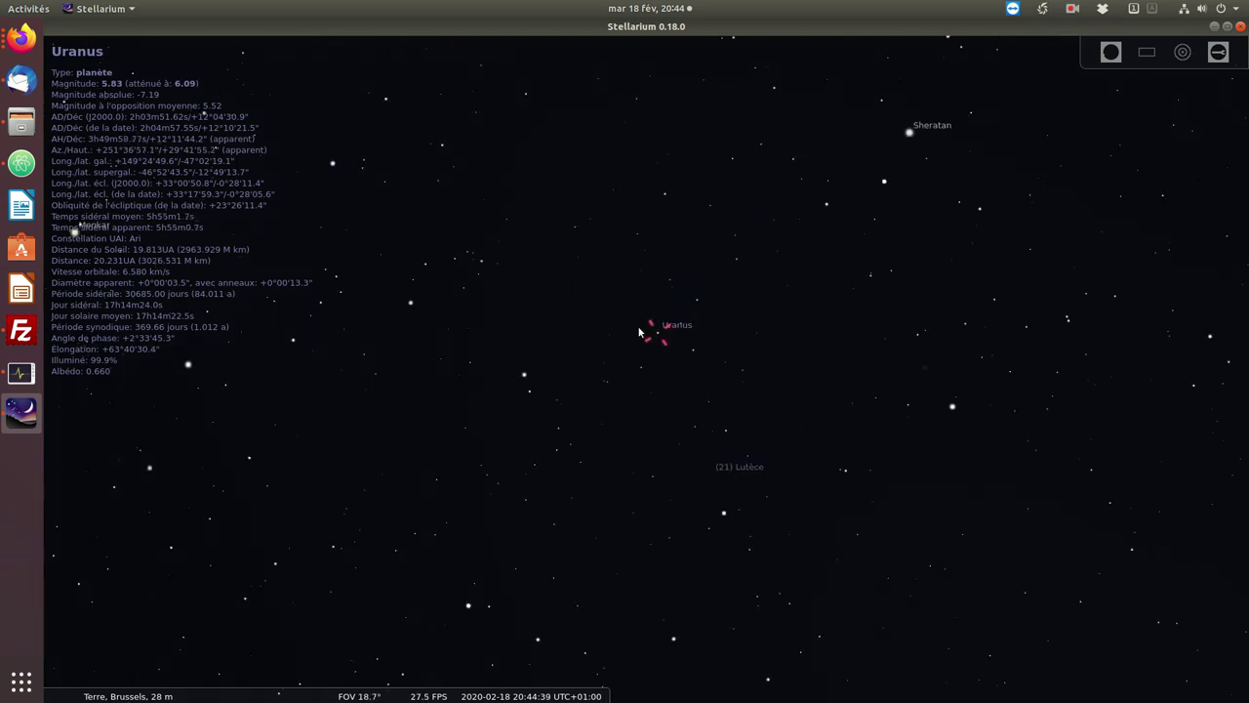
scroll(599, 406, down, 3)
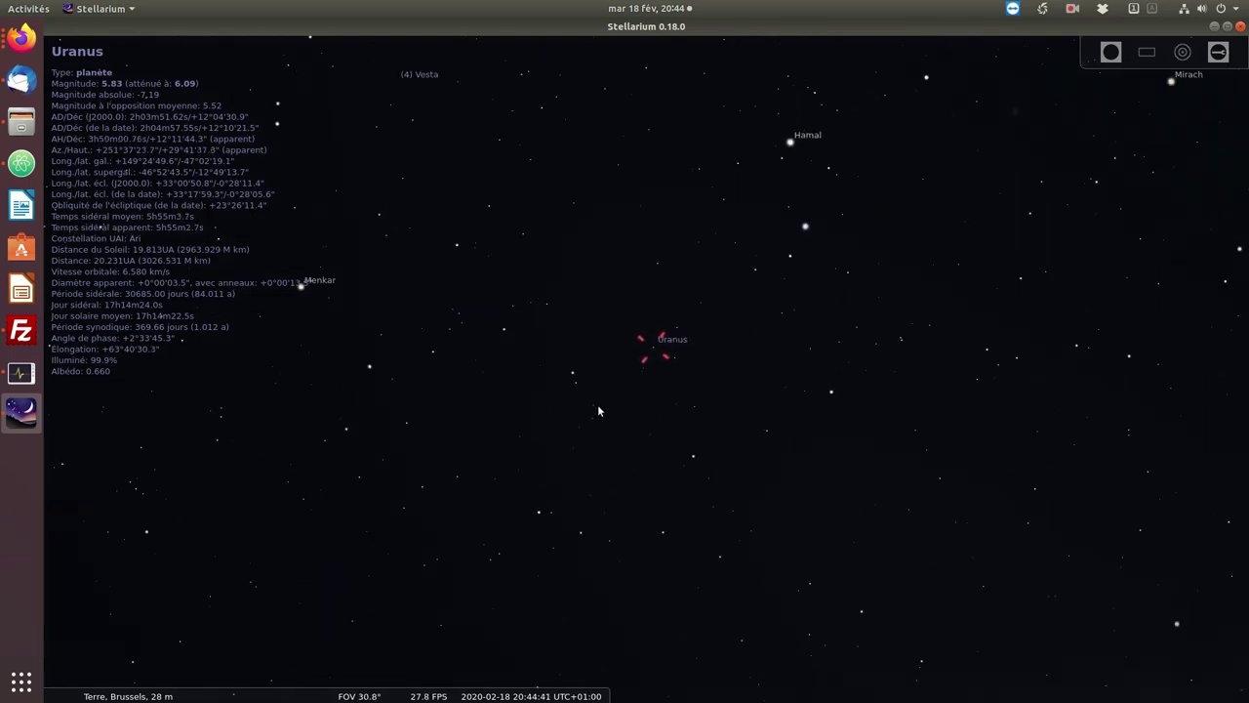
drag(570, 356, 641, 426)
scroll(608, 422, down, 1)
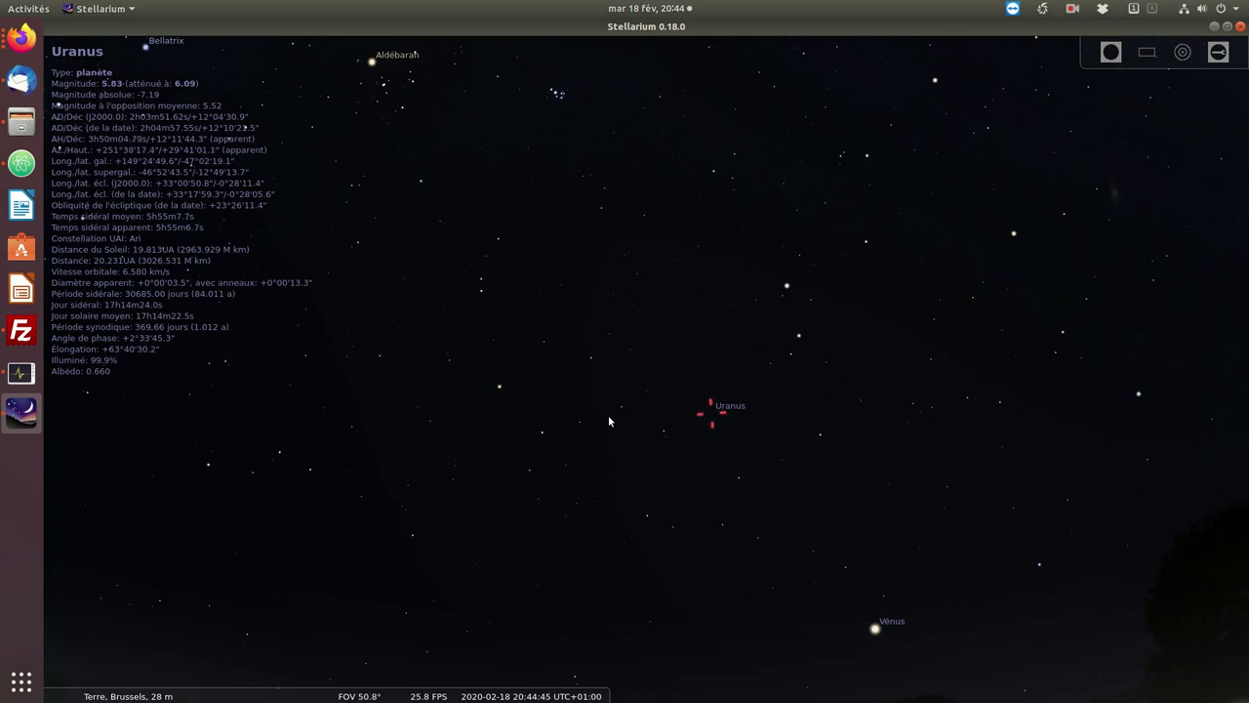
scroll(608, 421, down, 1)
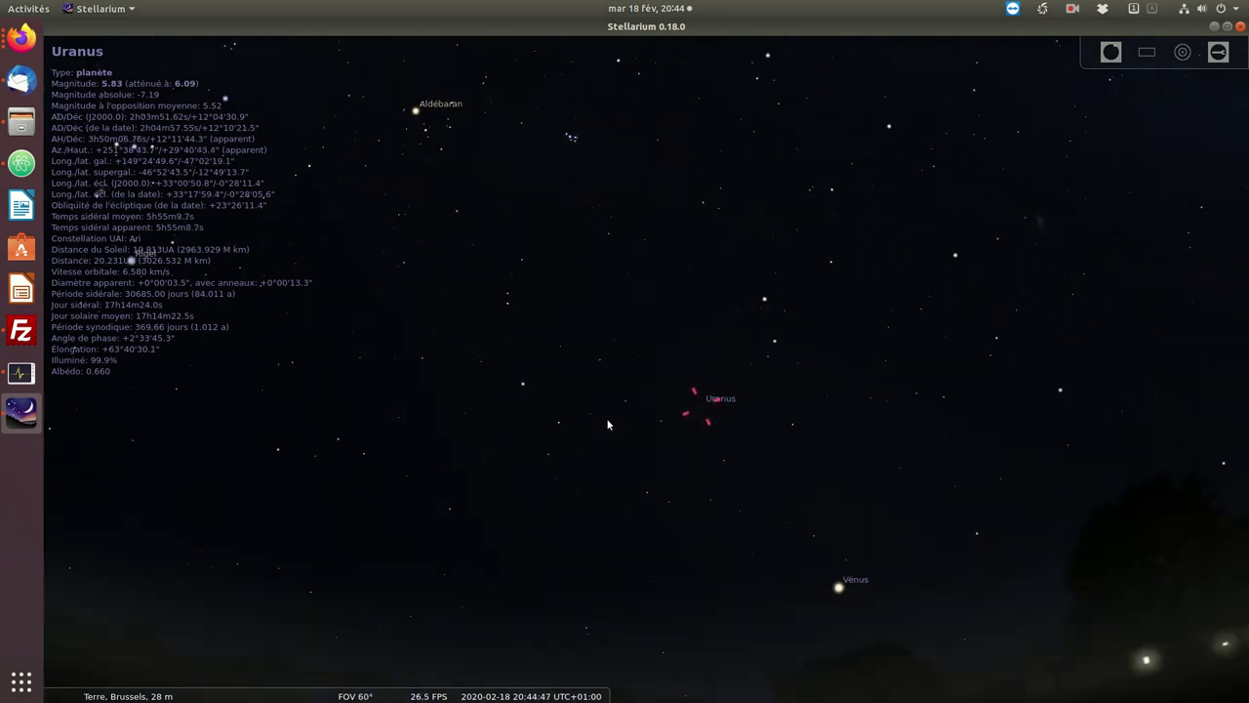
drag(635, 448, 638, 346)
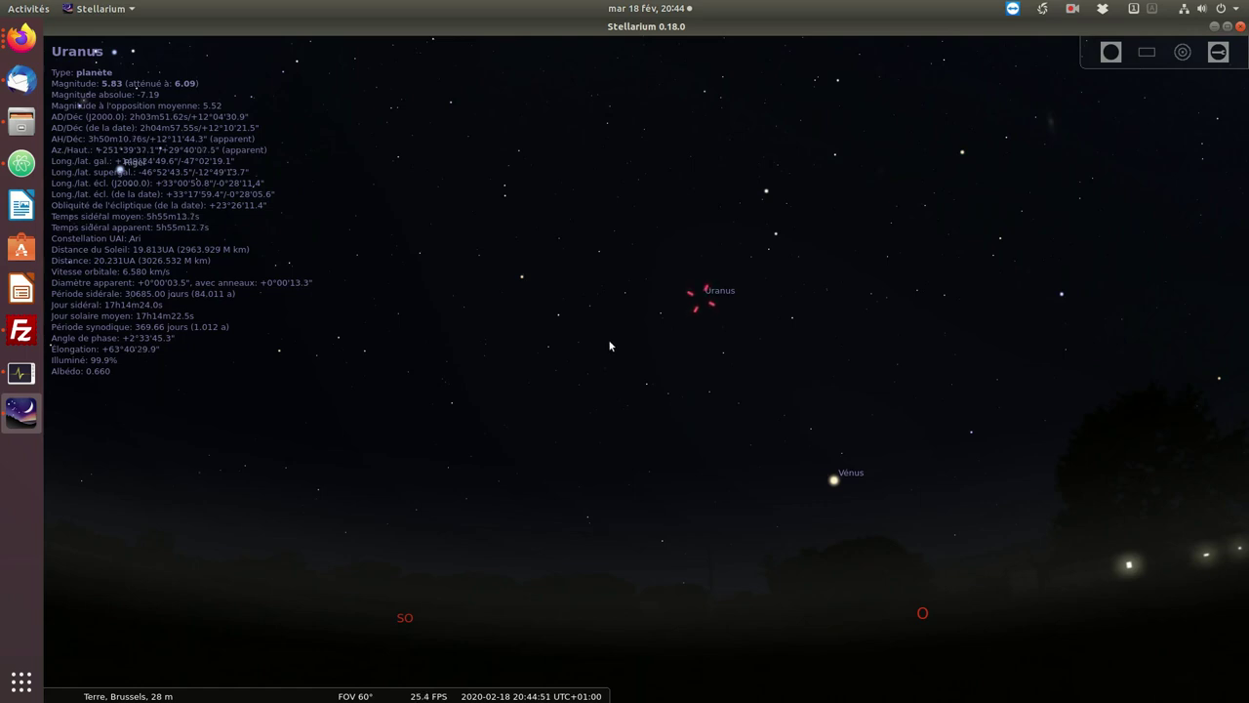
drag(591, 211, 602, 273)
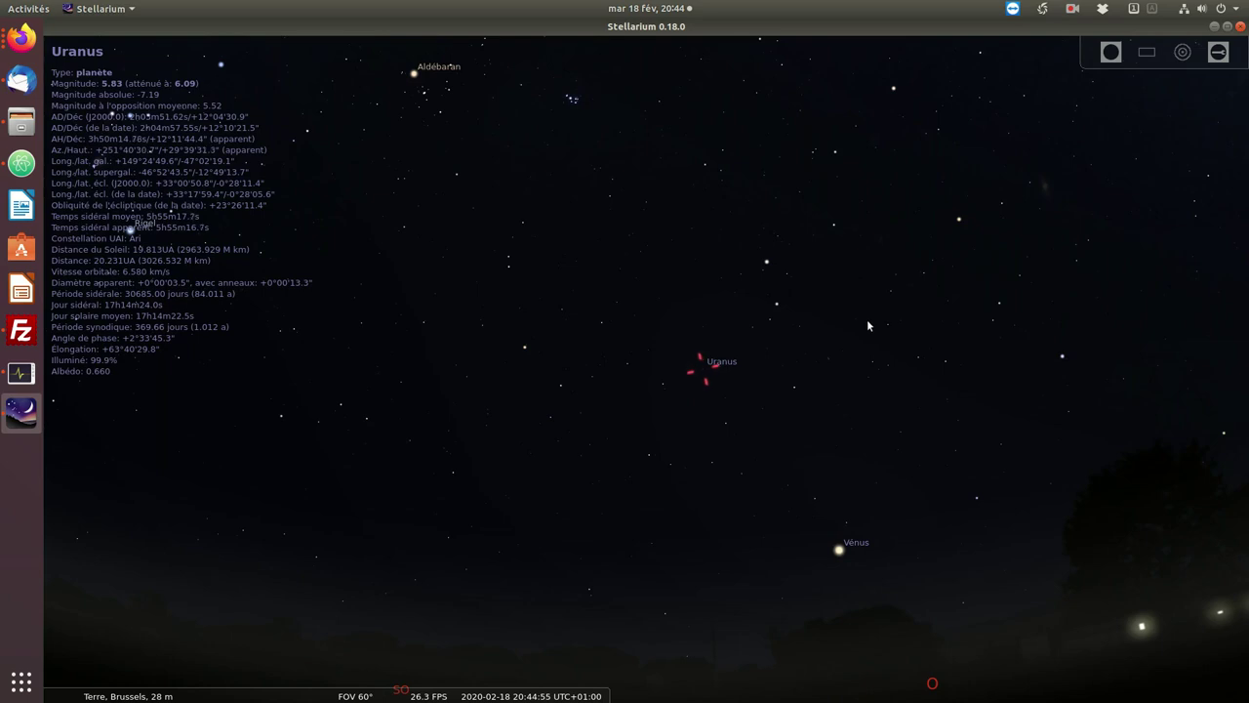
right_click(846, 375)
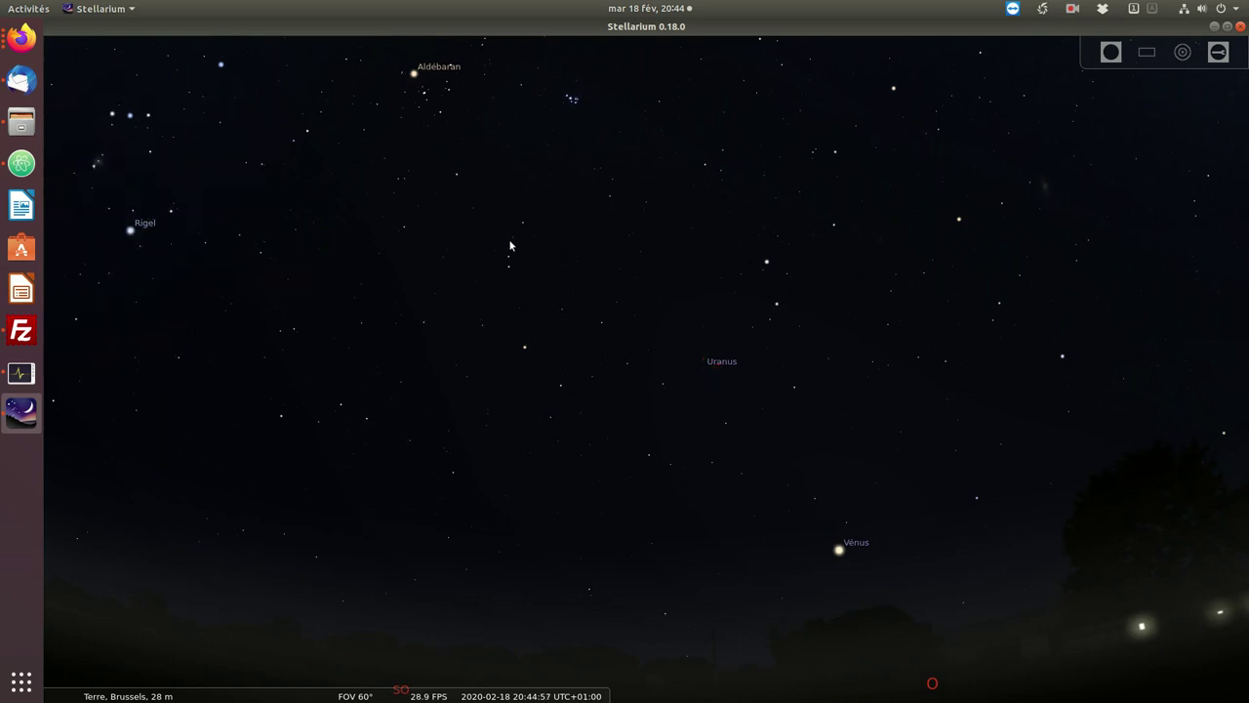
Turn from the western sky through the south and east to the north and show the constellation lines
drag(268, 371, 341, 300)
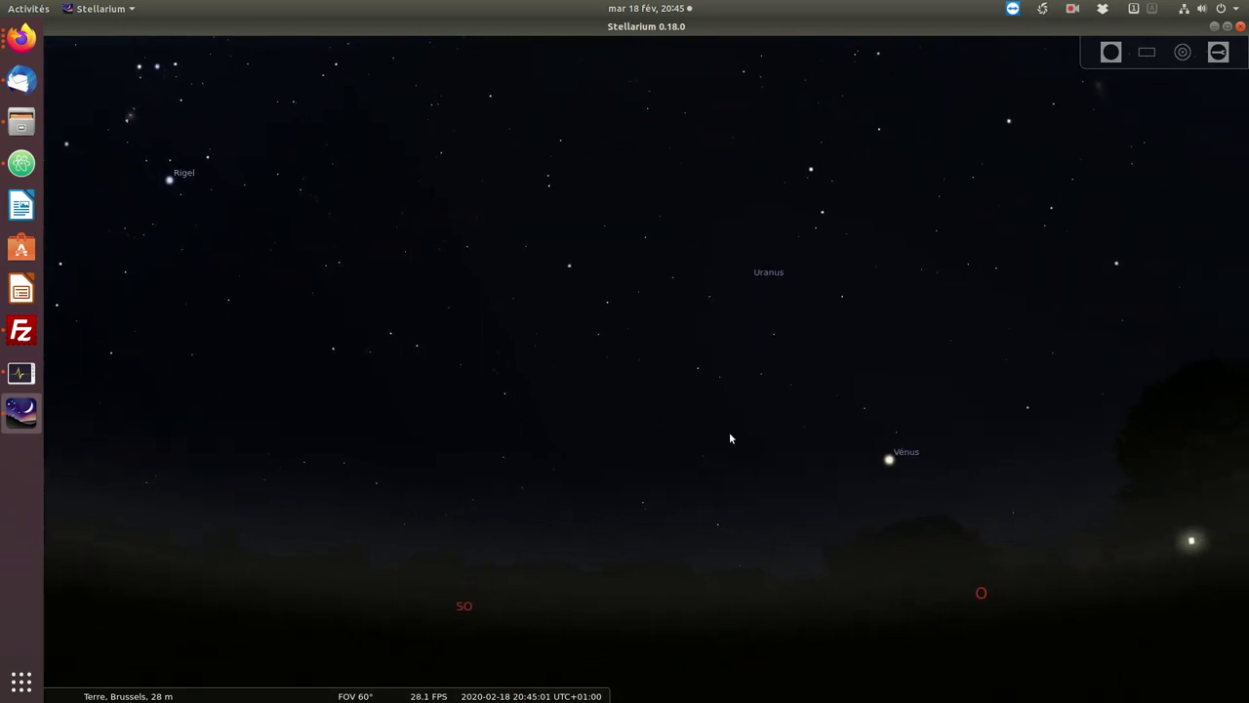
drag(388, 485, 884, 387)
drag(380, 511, 789, 540)
drag(368, 449, 847, 487)
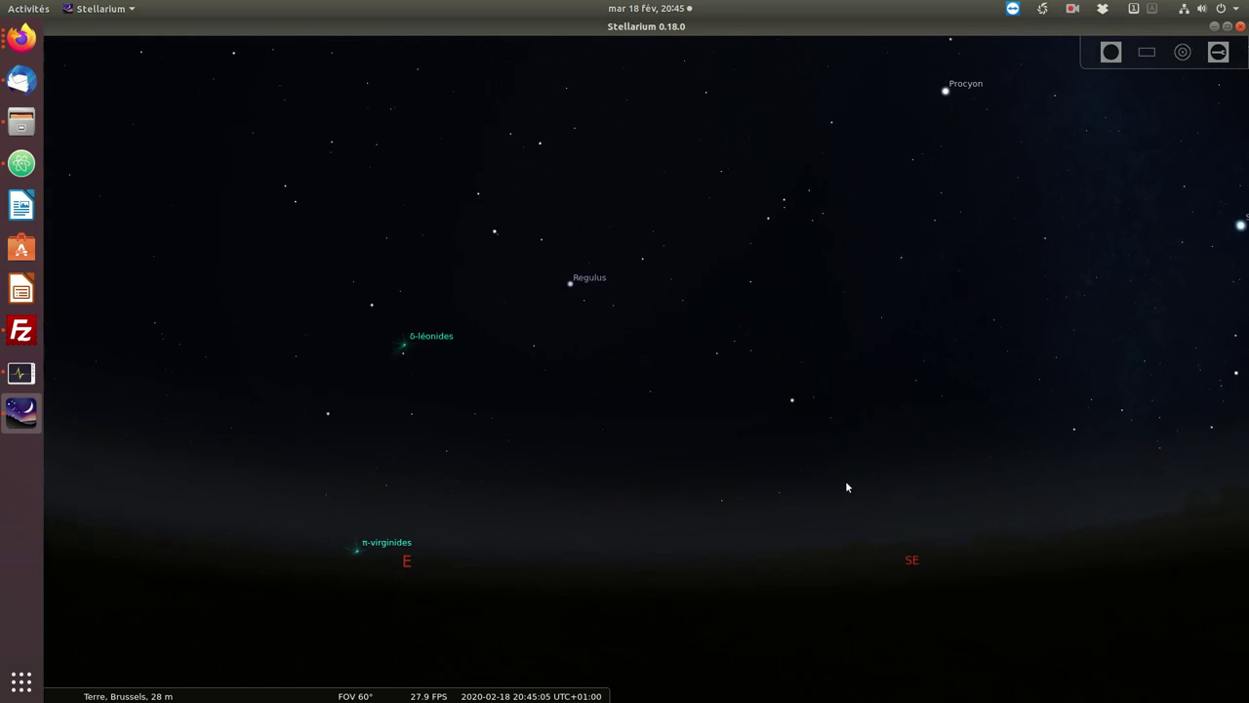
drag(381, 493, 836, 485)
drag(536, 479, 1004, 512)
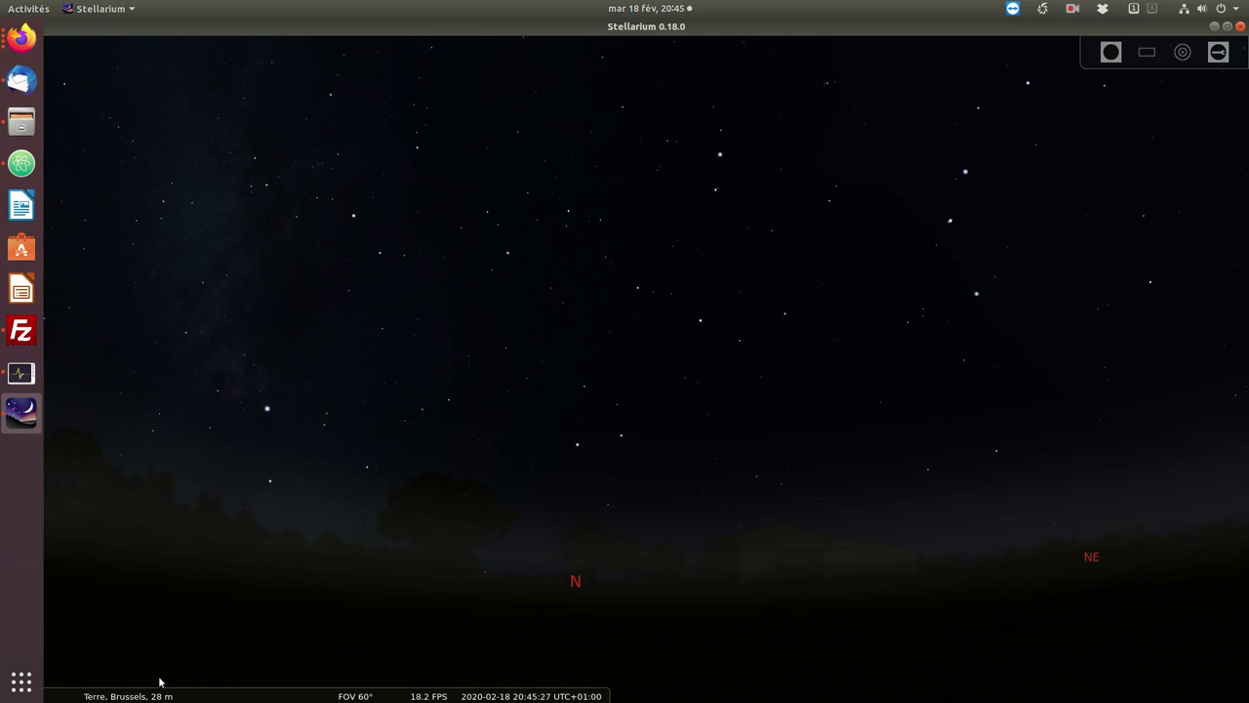
mouse_move(160, 681)
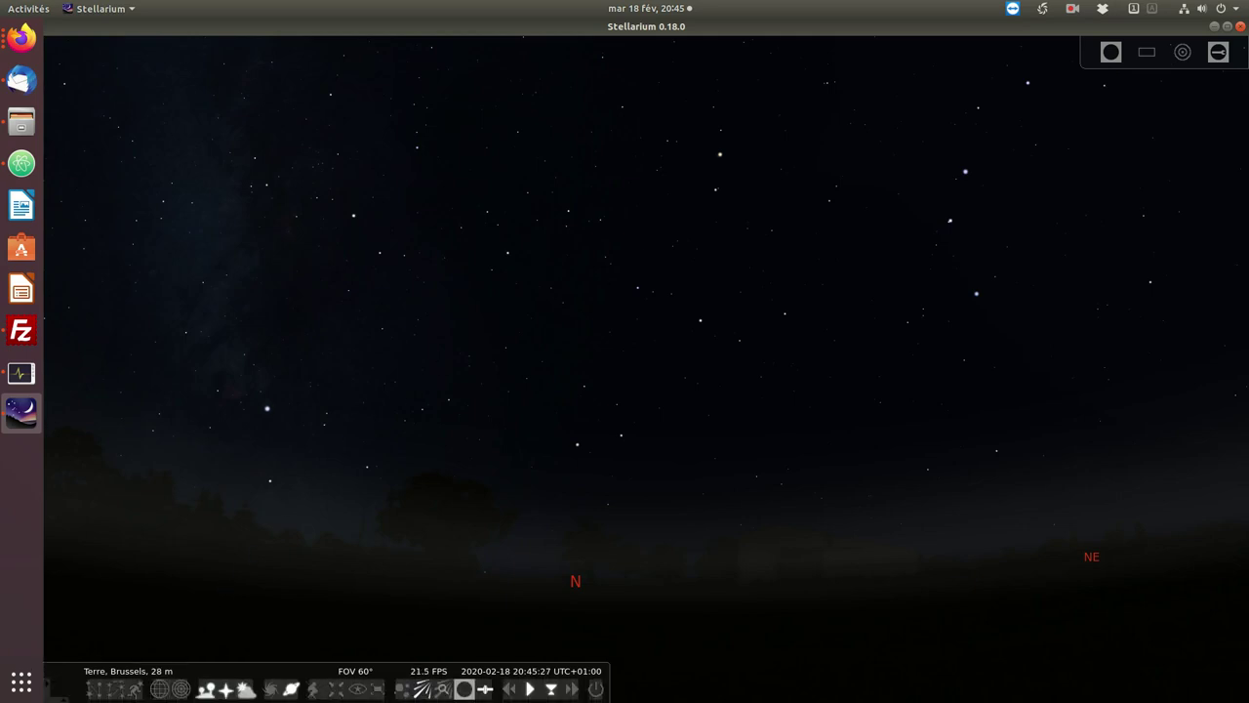
click(94, 689)
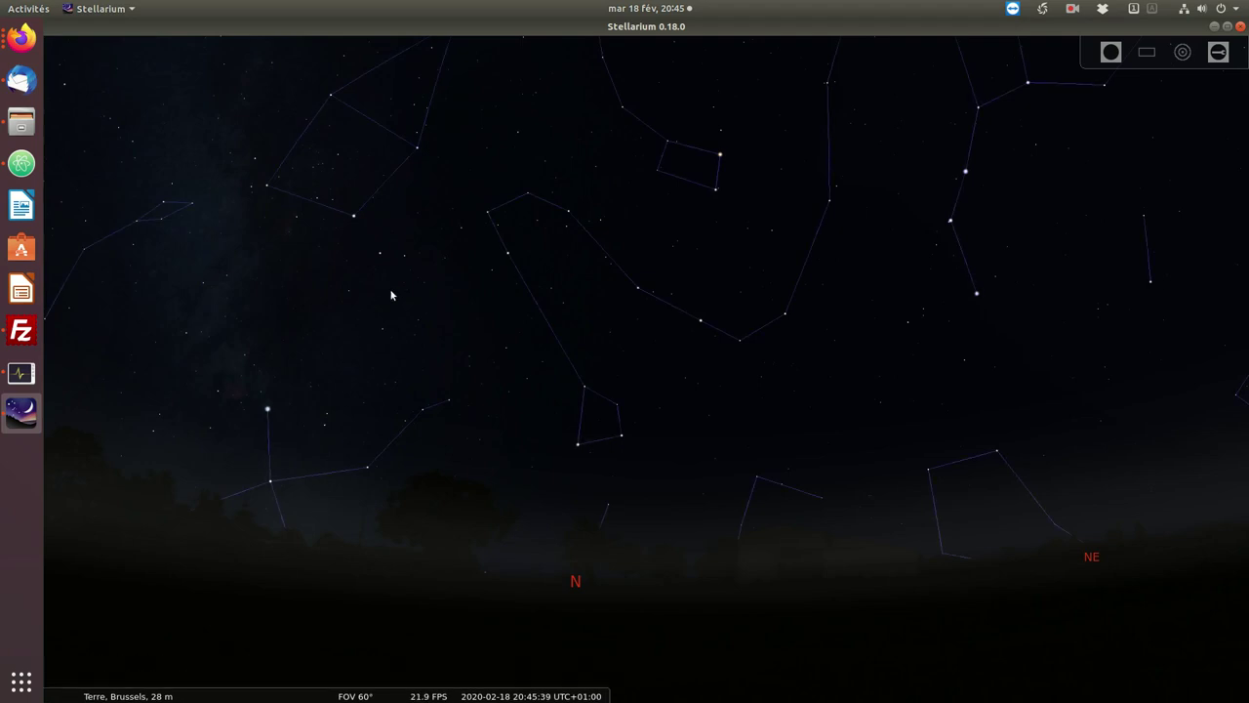
Widen the northern sky to a field of view of about 71° and display the information for the Pole Star
drag(412, 315, 404, 354)
scroll(436, 361, down, 2)
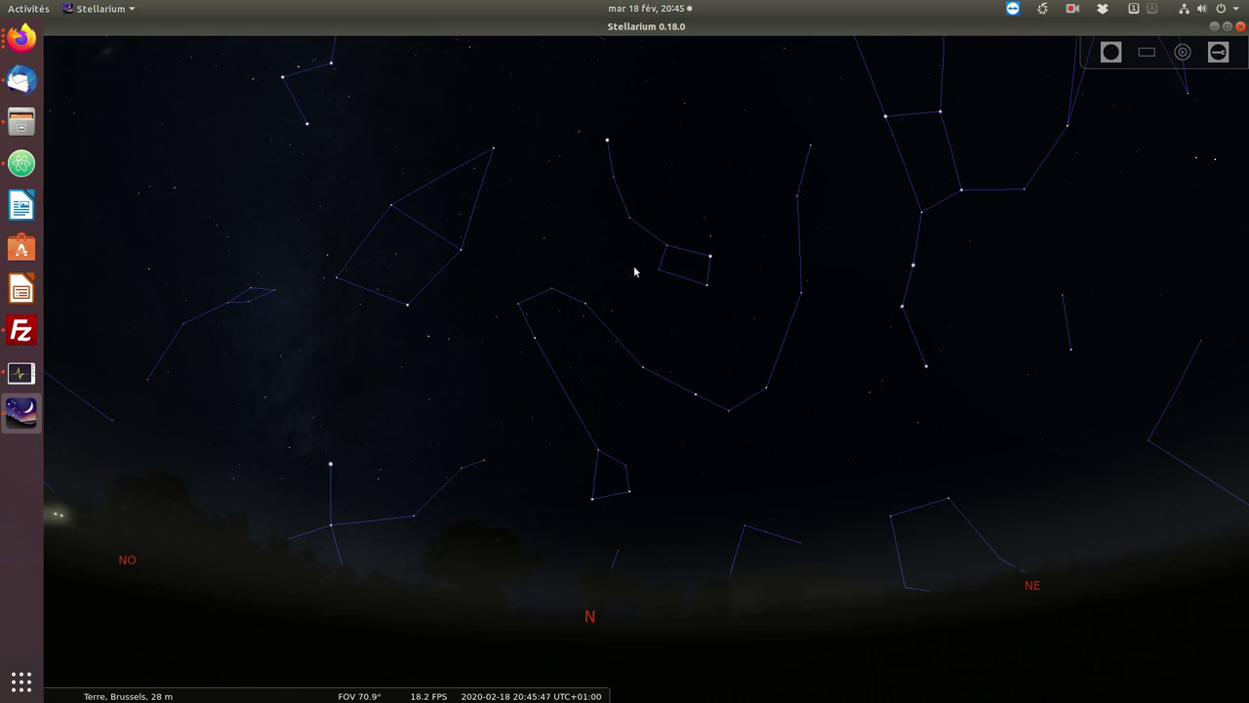
click(606, 142)
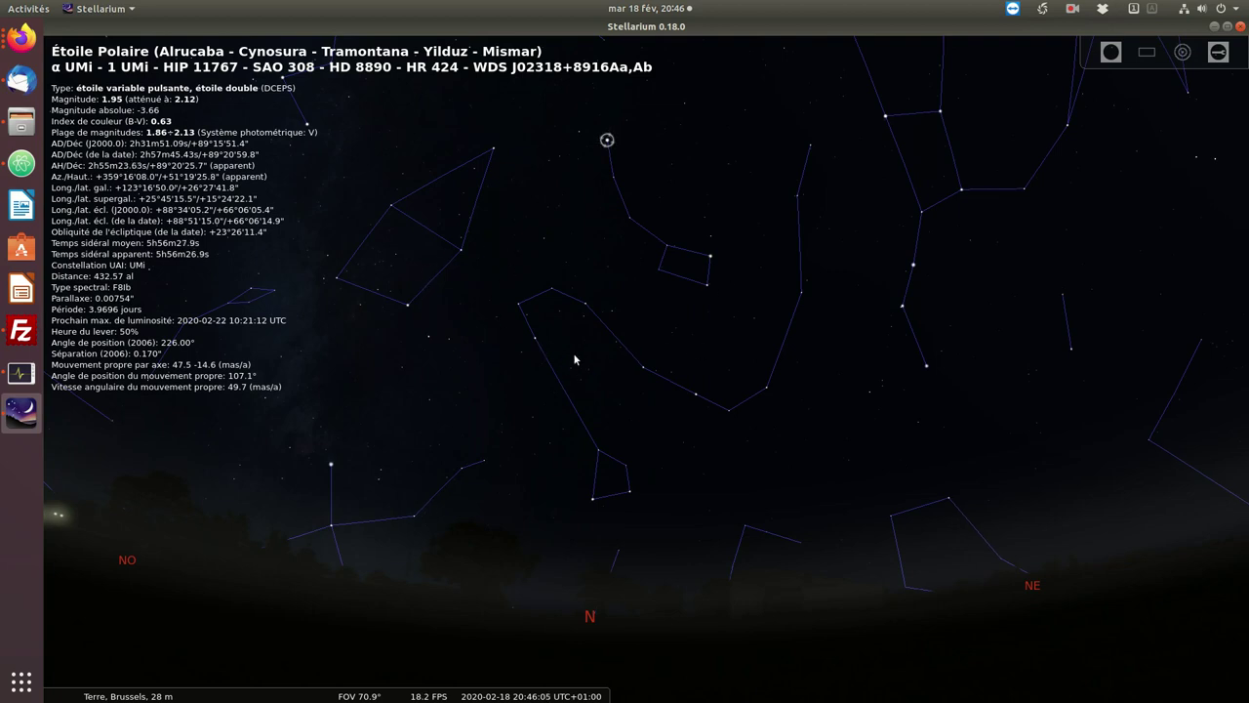
Widen the view to about 84° towards the northwest and show the constellation names
scroll(666, 338, down, 3)
drag(454, 418, 636, 454)
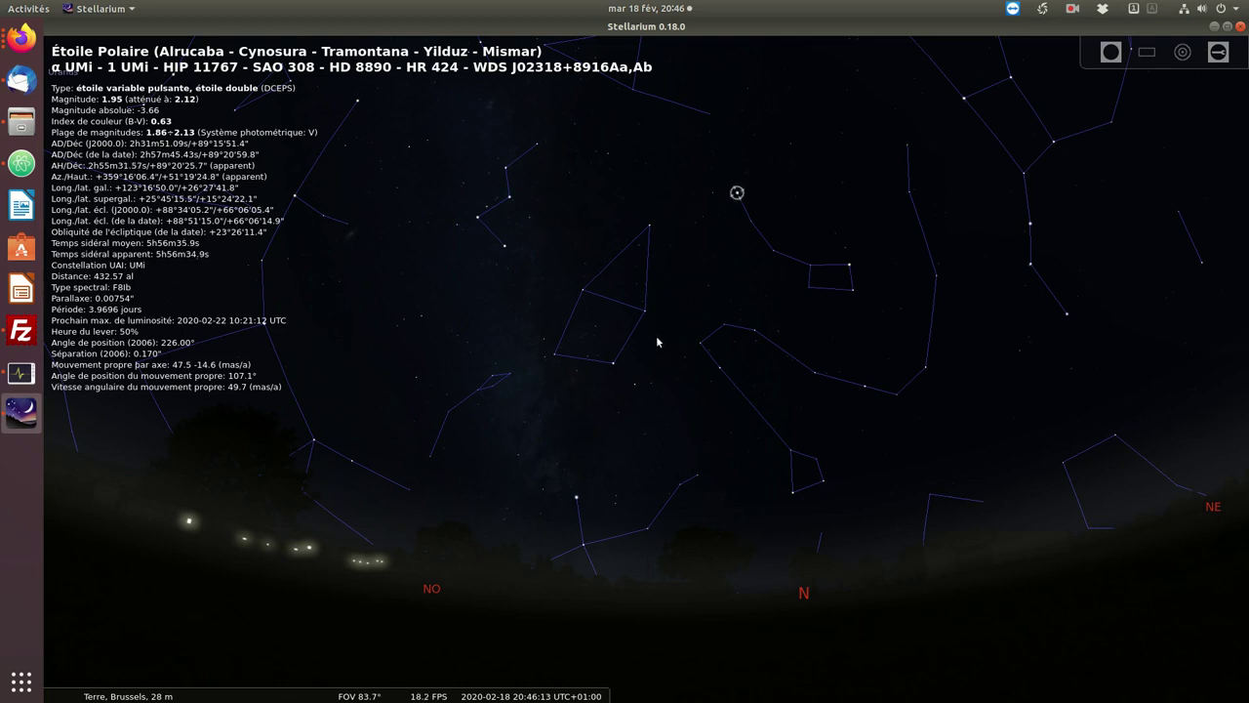
mouse_move(124, 689)
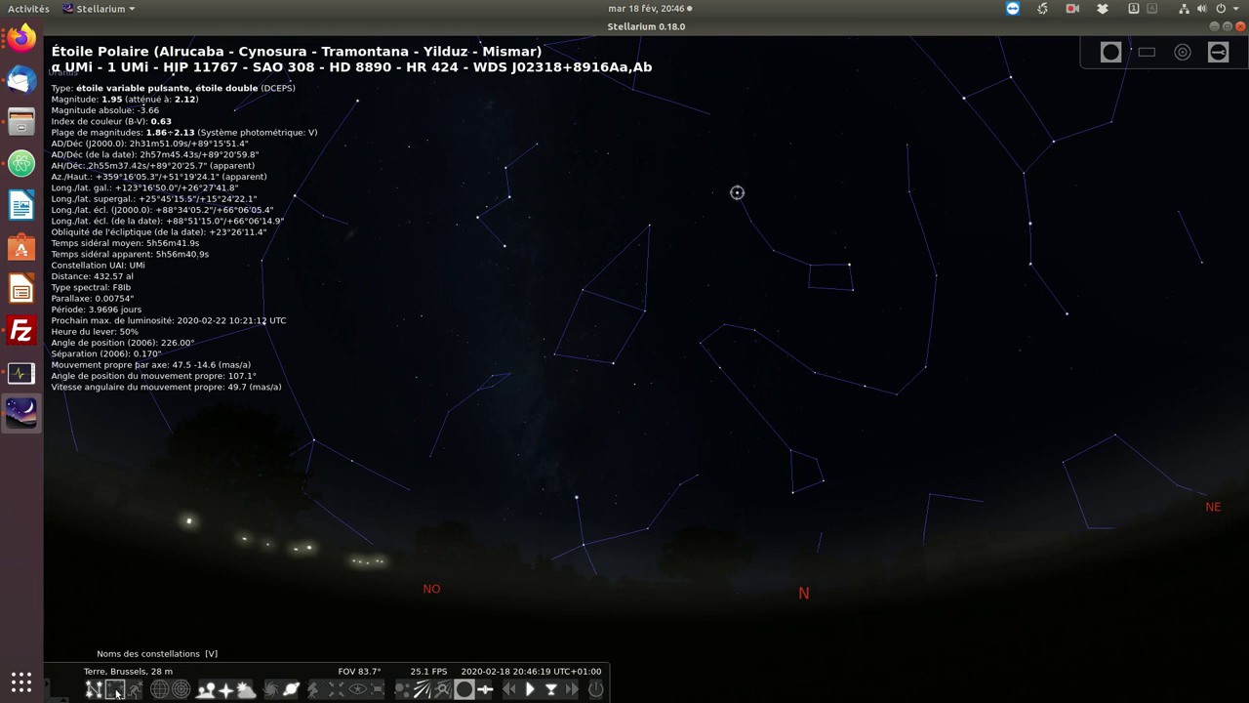
click(116, 689)
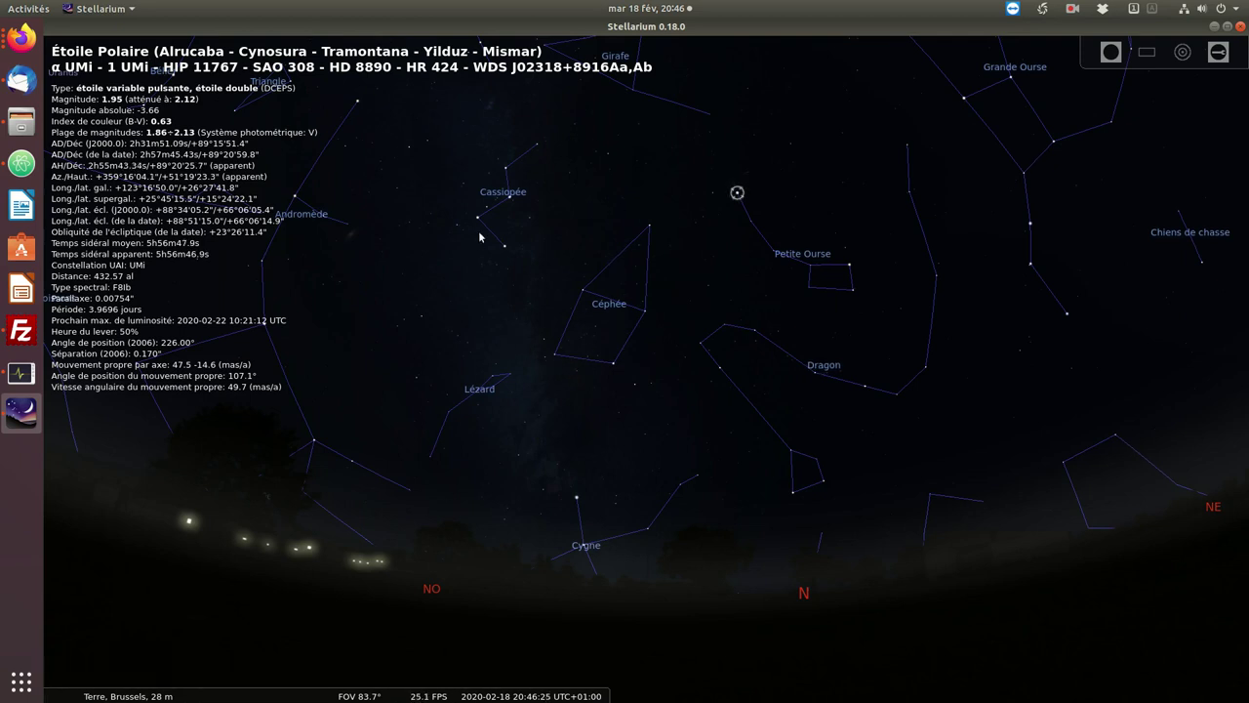
Centre the northern constellations around the Little Bear and Dragon and show the constellation artwork
drag(991, 361, 770, 388)
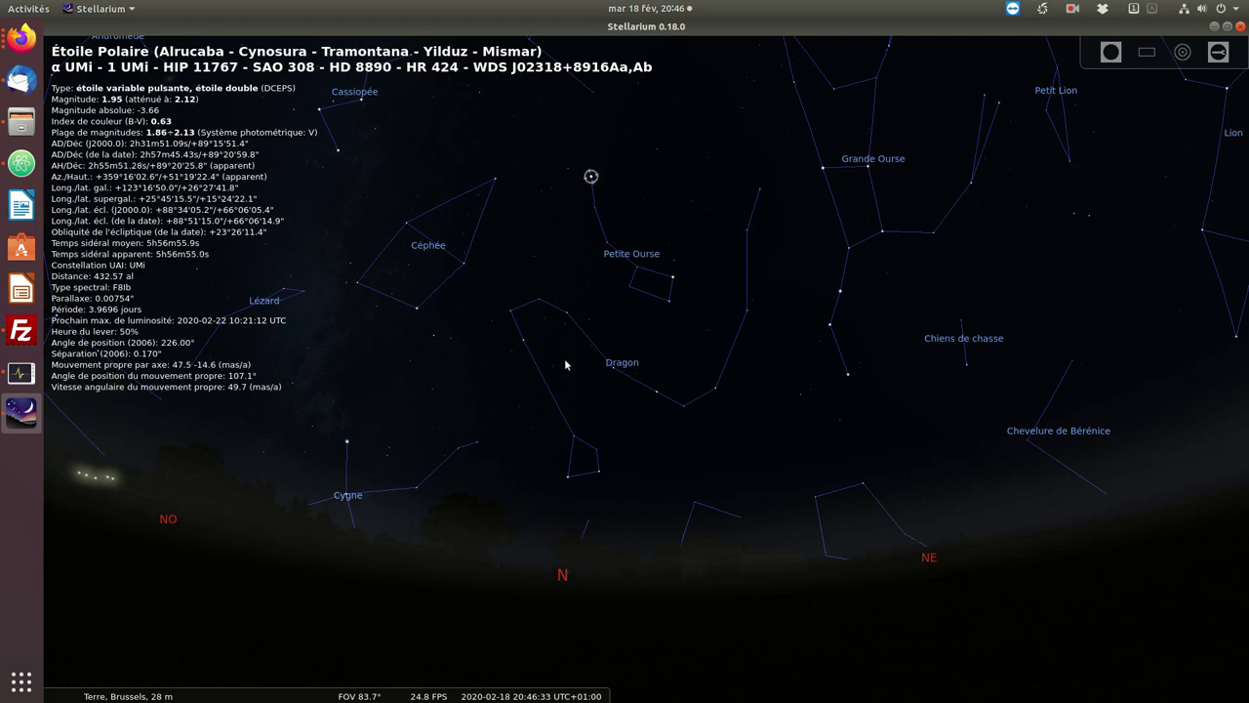
scroll(567, 352, down, 5)
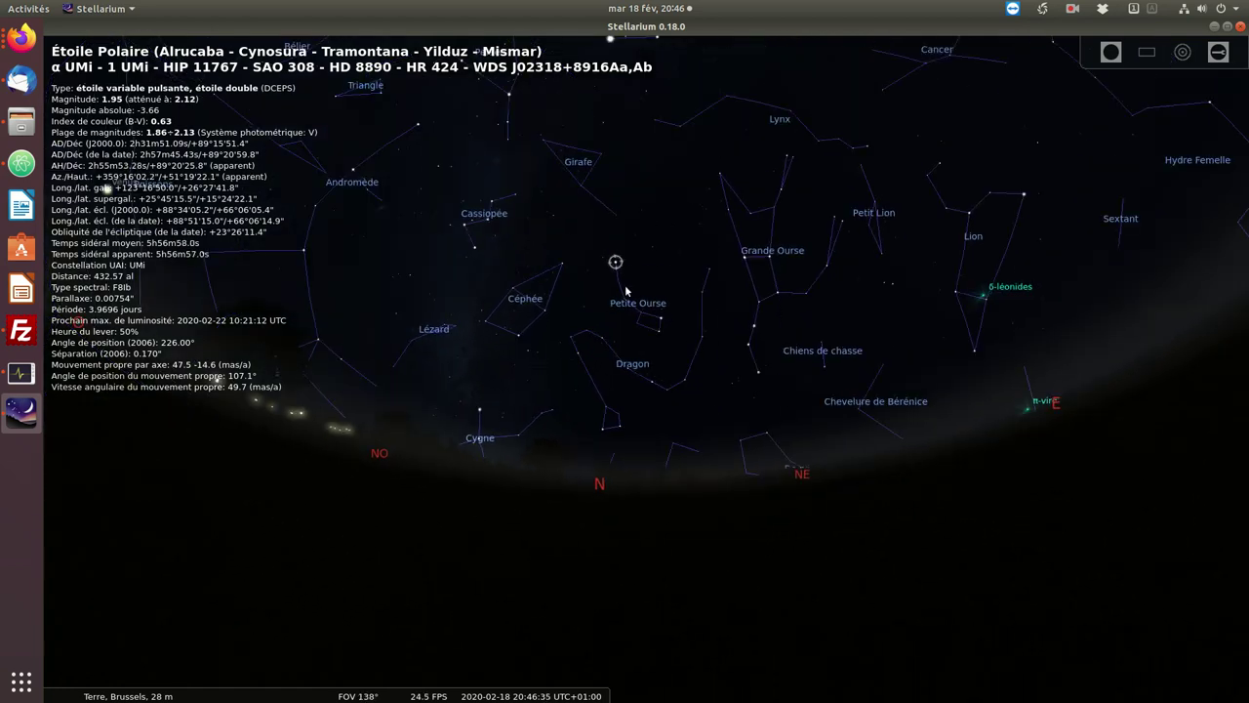
scroll(625, 291, up, 3)
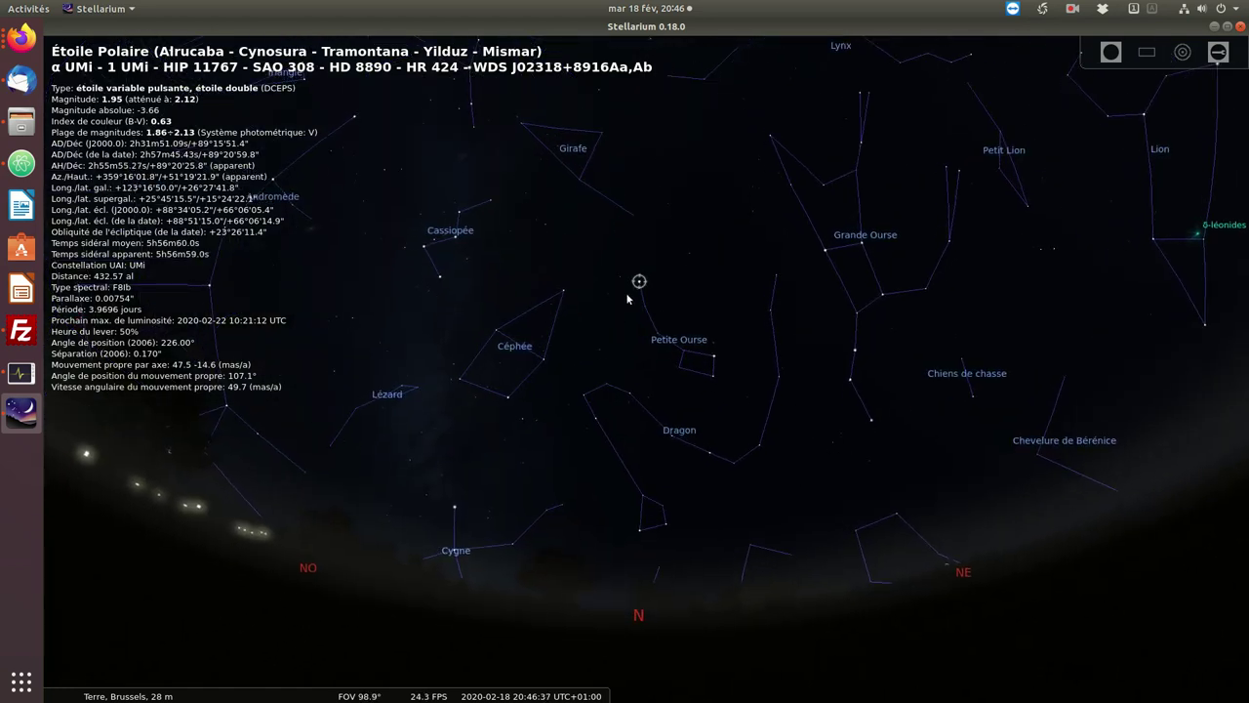
scroll(629, 288, up, 1)
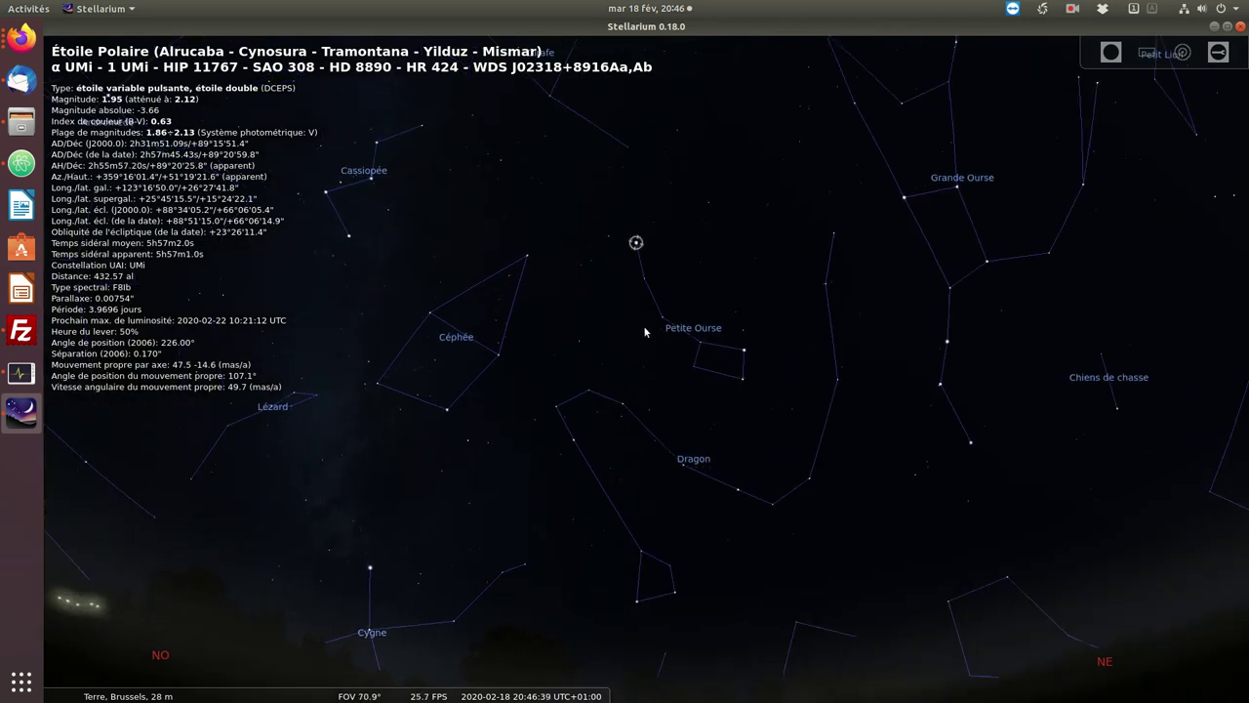
scroll(659, 186, up, 2)
scroll(658, 182, down, 1)
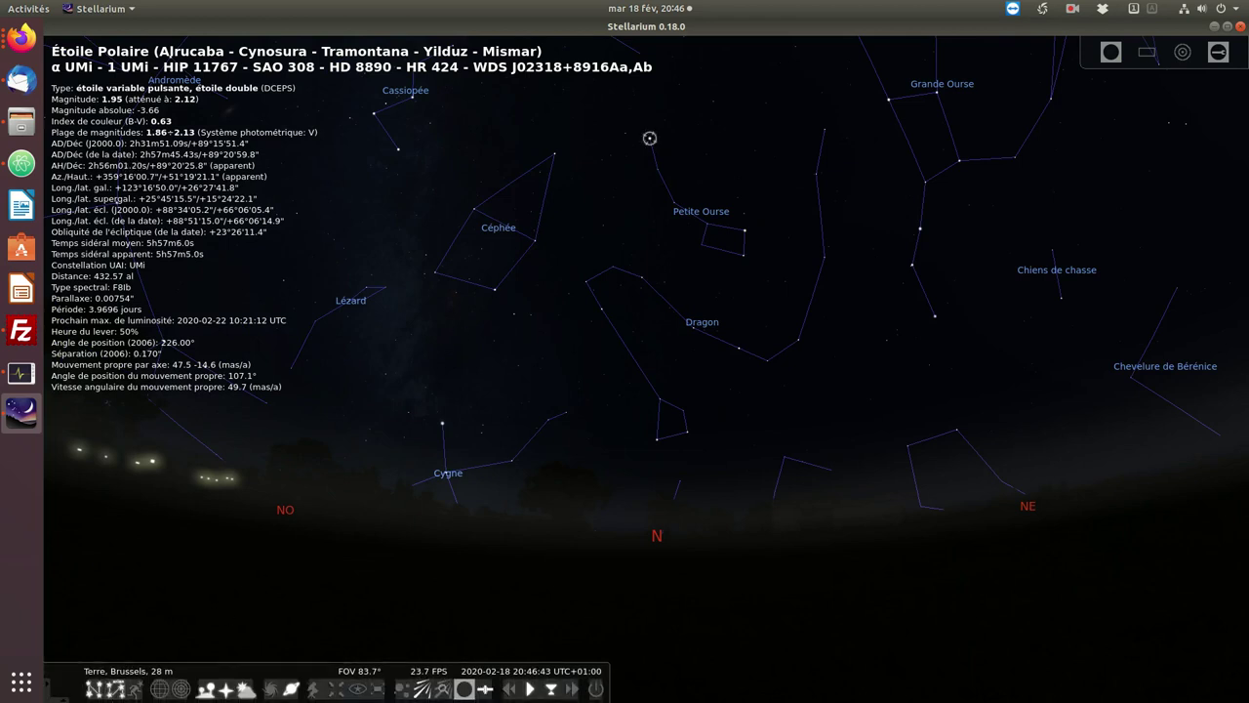
mouse_move(224, 688)
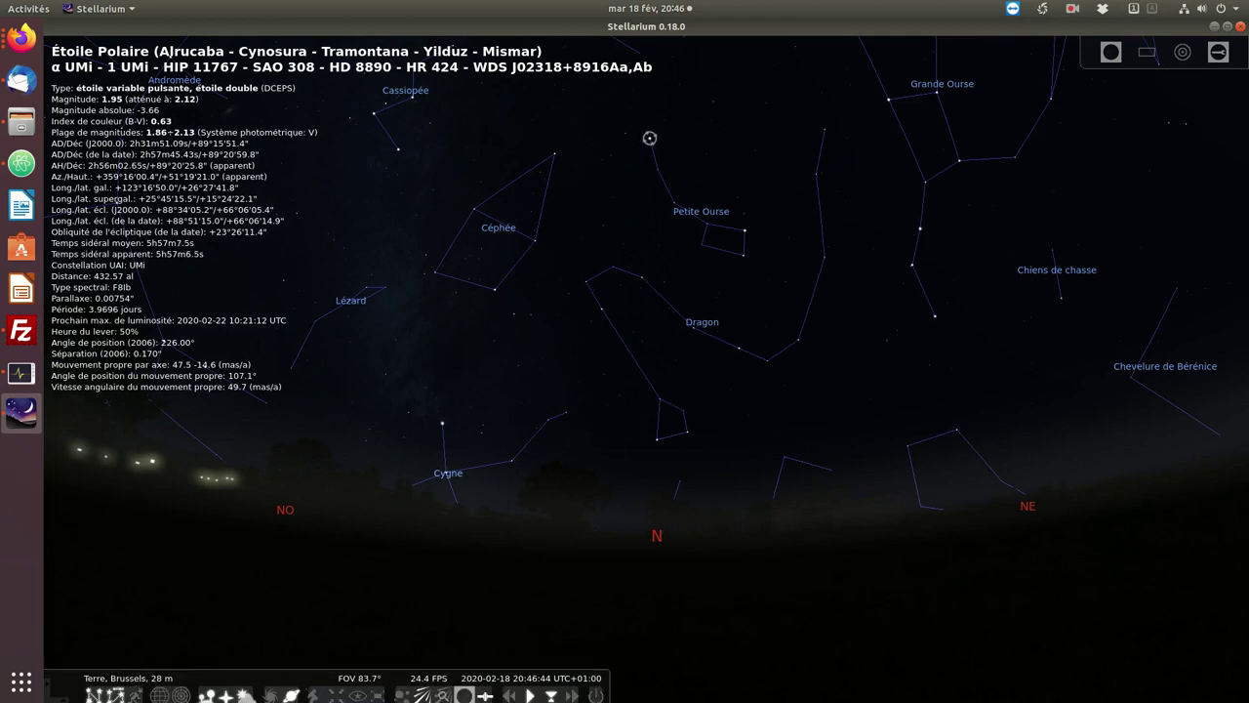
click(136, 690)
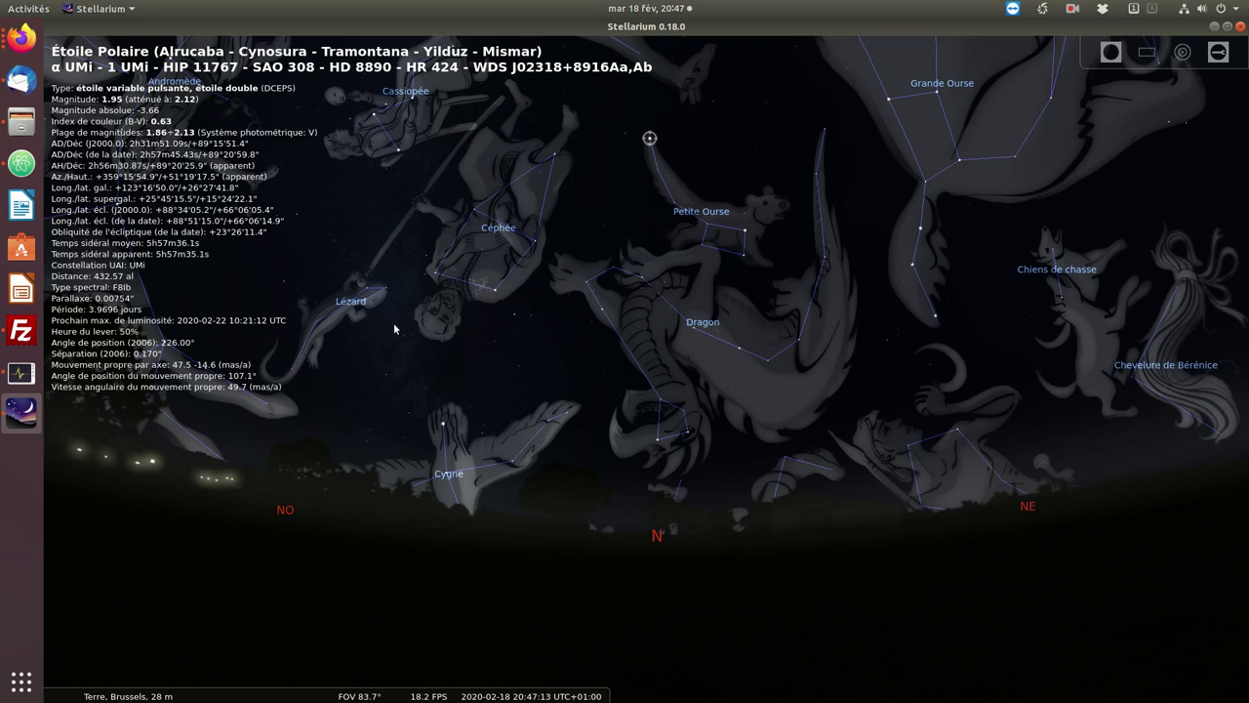
Turn to the western sky to view the artwork of constellations such as Andromeda, Pisces and Cetus
drag(432, 365, 820, 394)
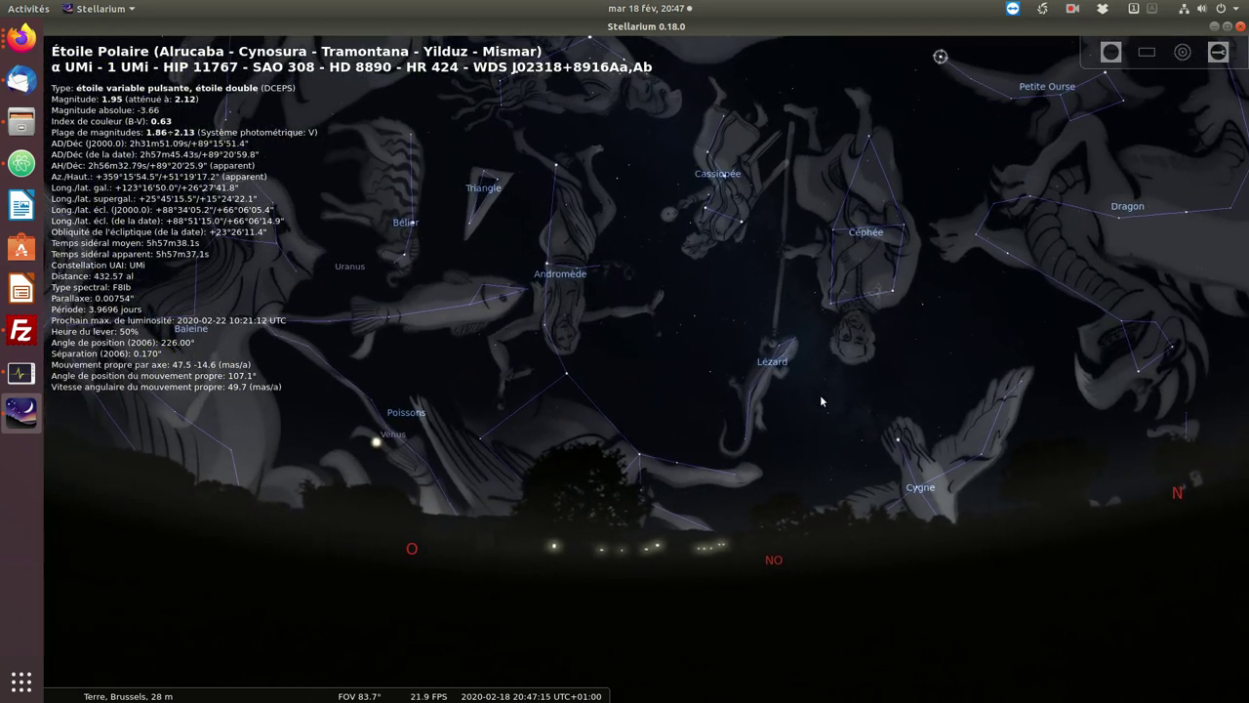
drag(677, 351, 719, 322)
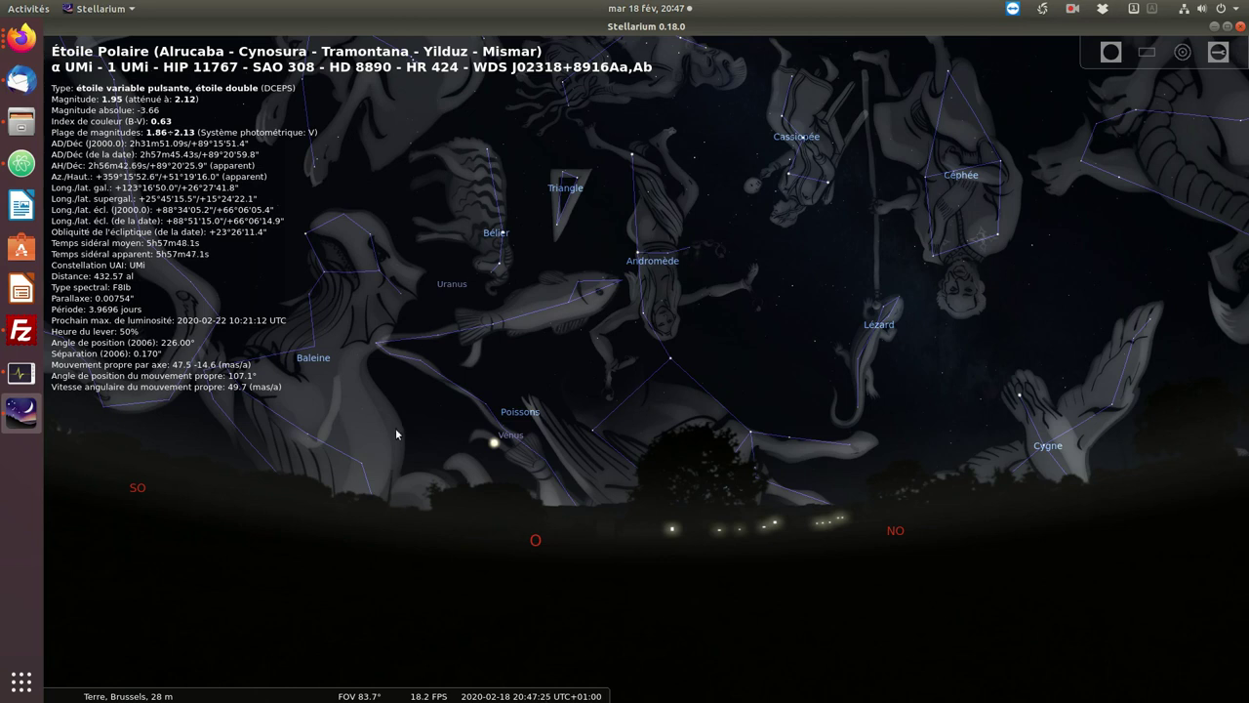
mouse_move(95, 689)
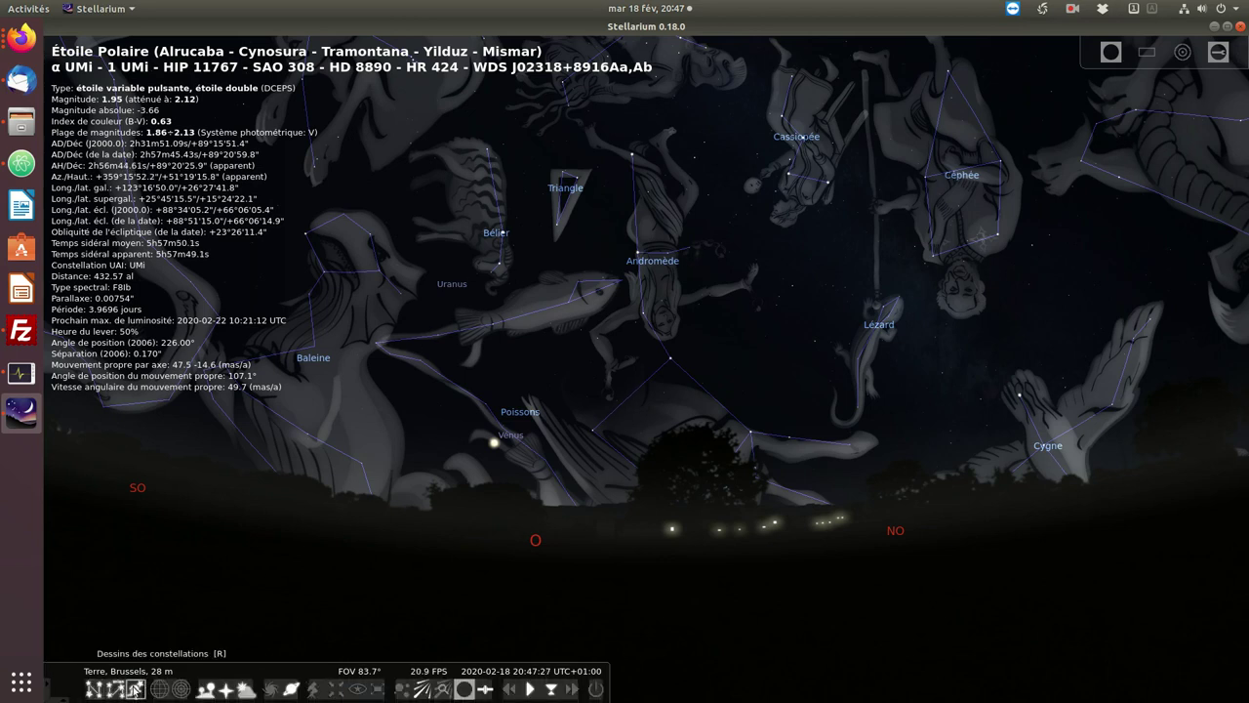